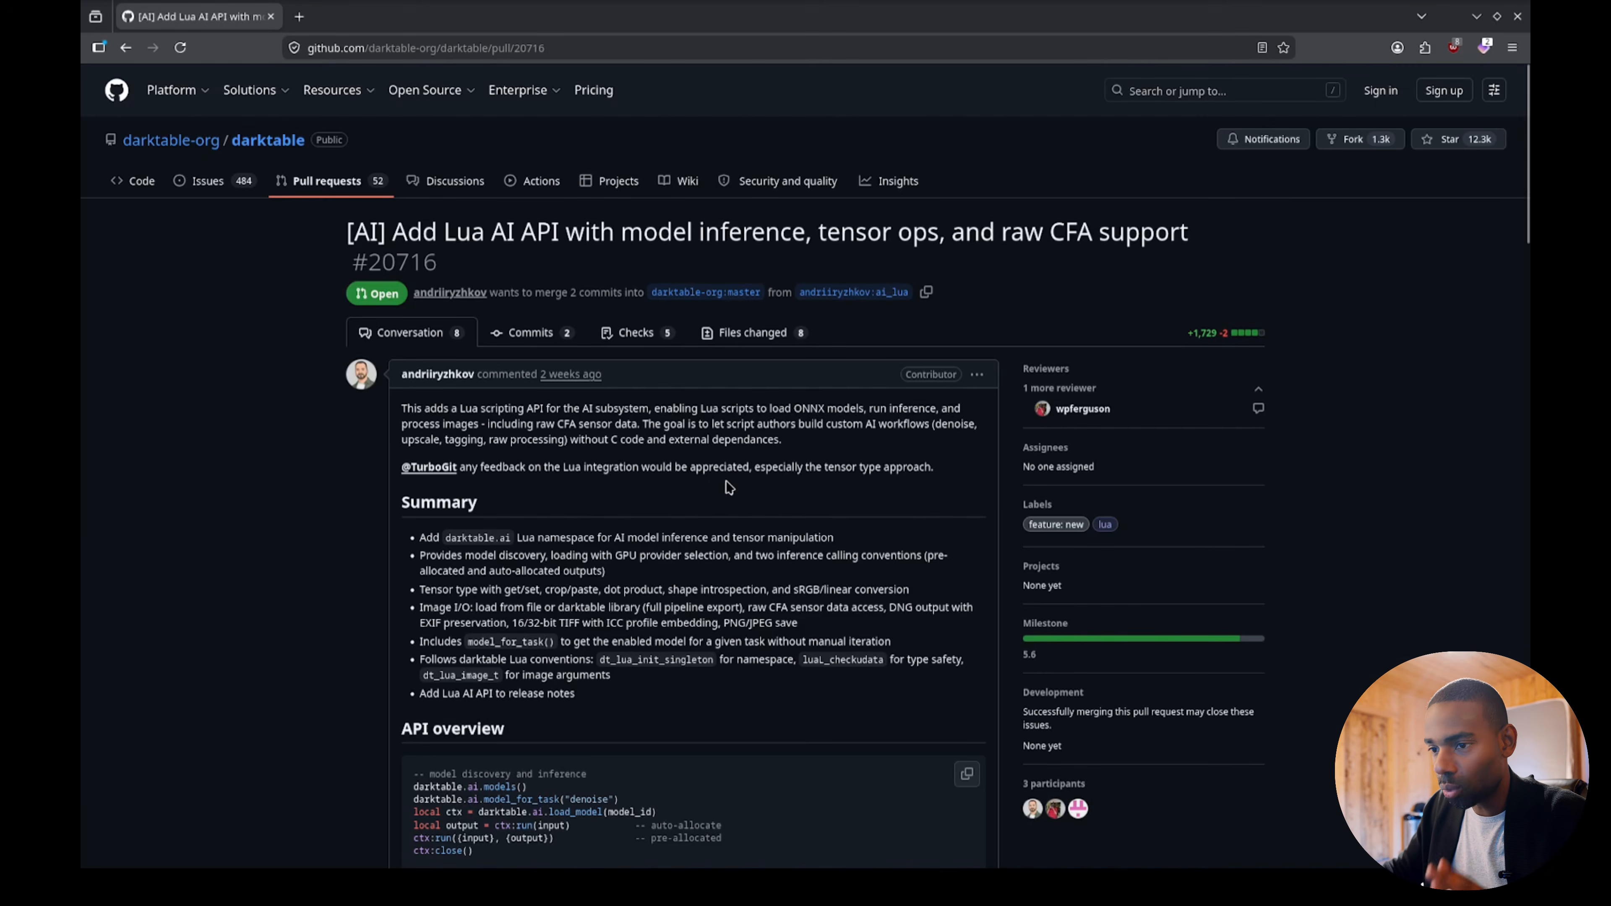
Read pull request #20716 on the Lua AI API, focusing on the author's motivation comment and the ONNX model support in the description.
scroll(727, 492, "down", 15)
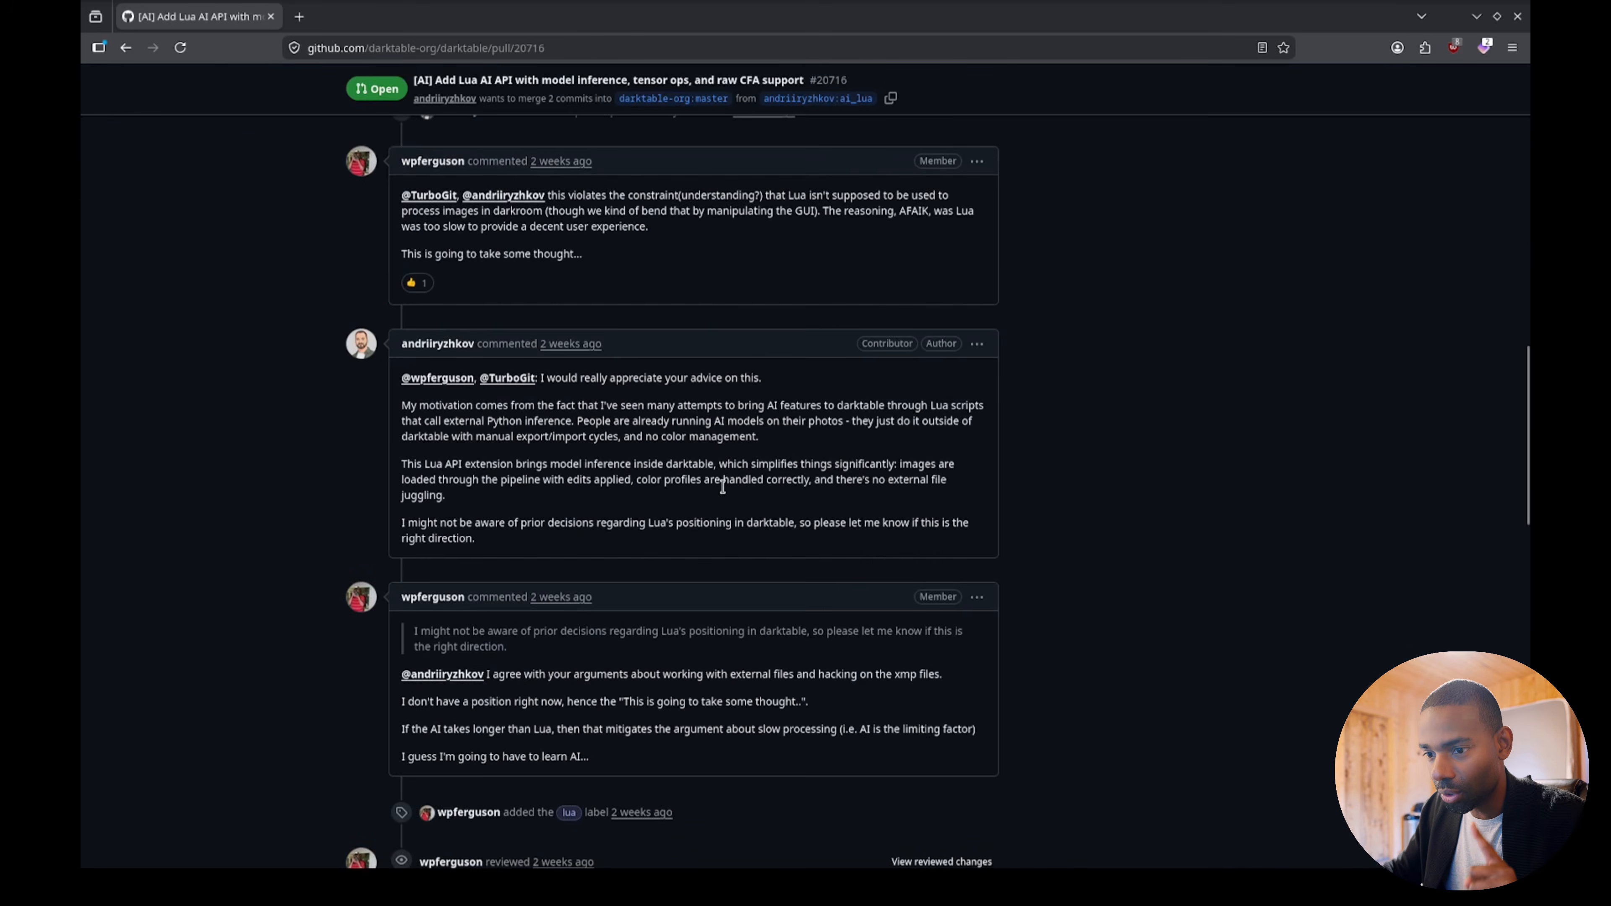
scroll(719, 506, "up", 5)
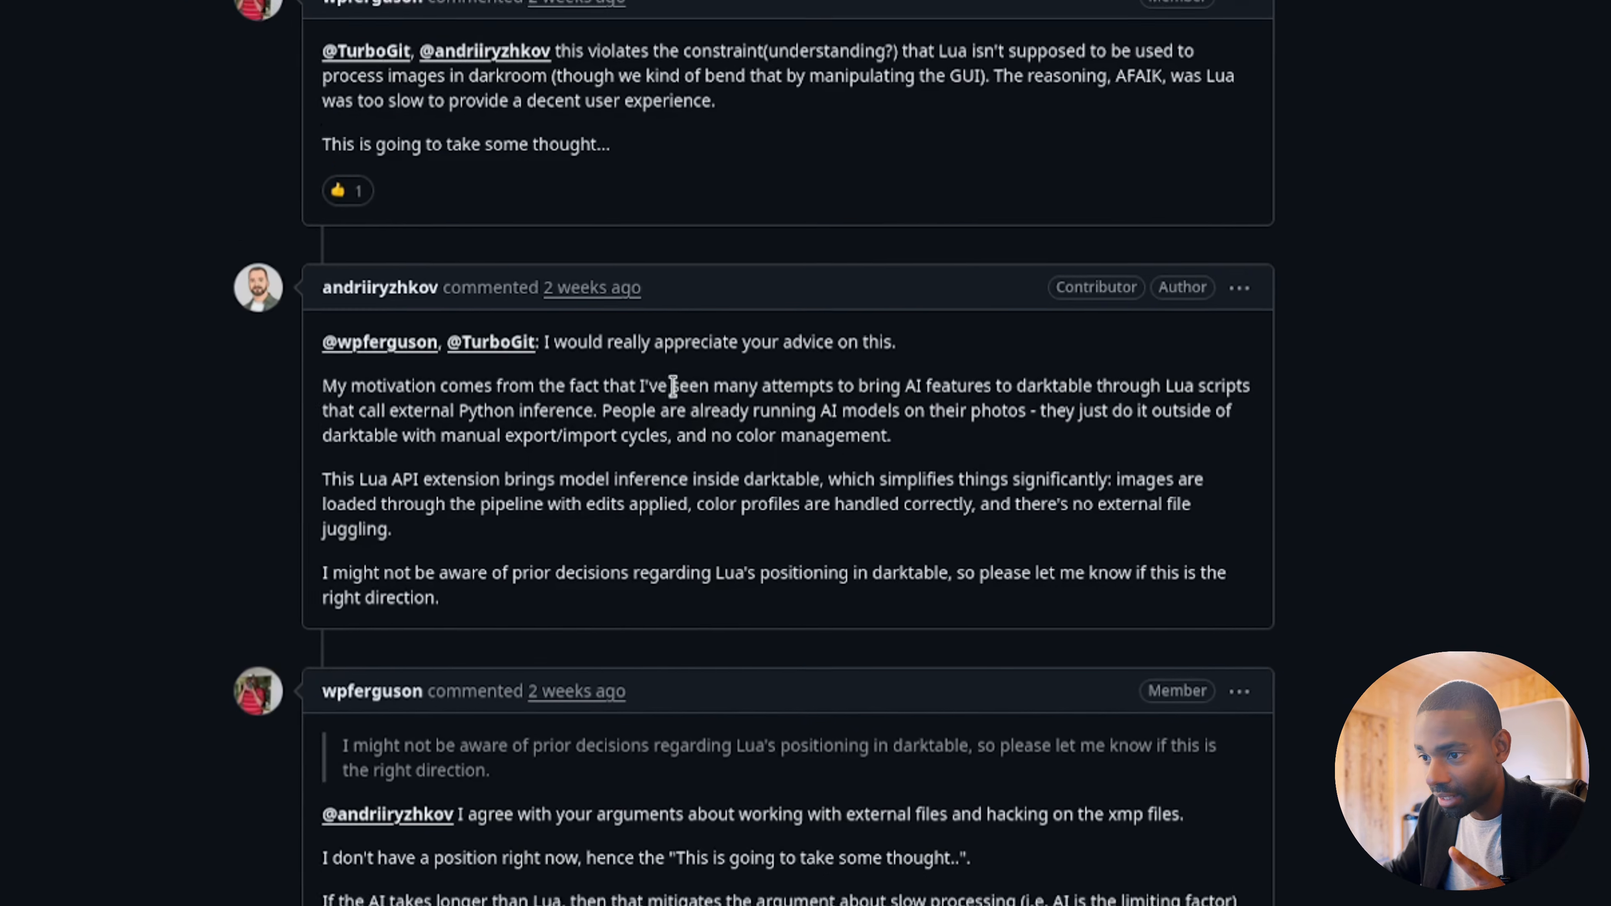
left_click_drag(626, 496, 464, 512)
left_click(875, 357)
left_click_drag(754, 363, 1192, 386)
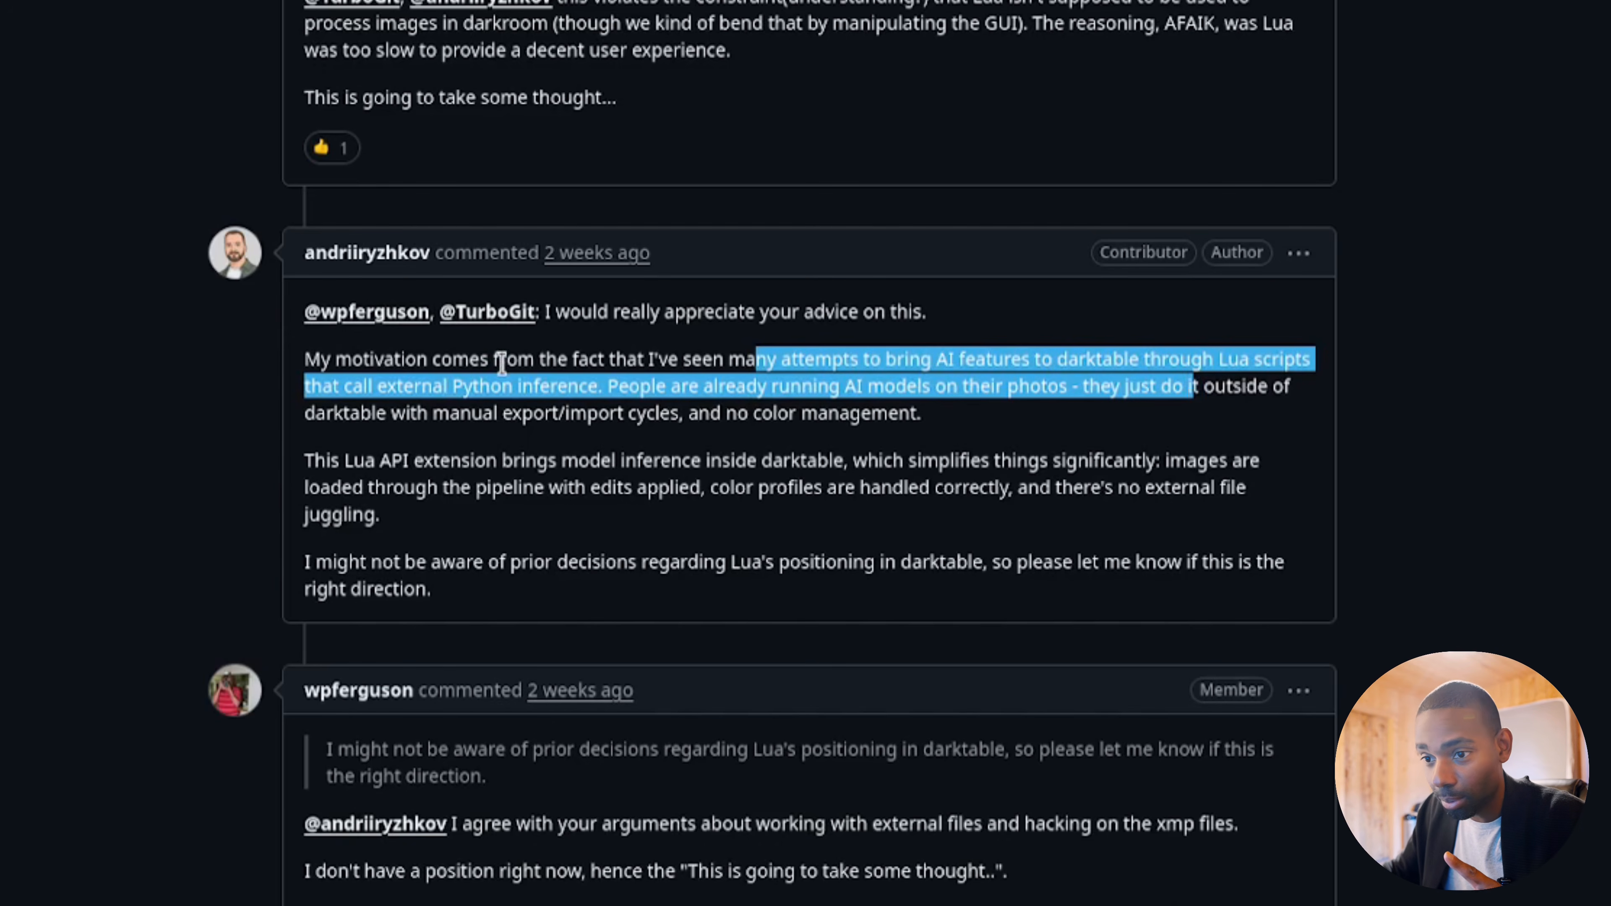
left_click(307, 396)
left_click_drag(342, 386, 610, 385)
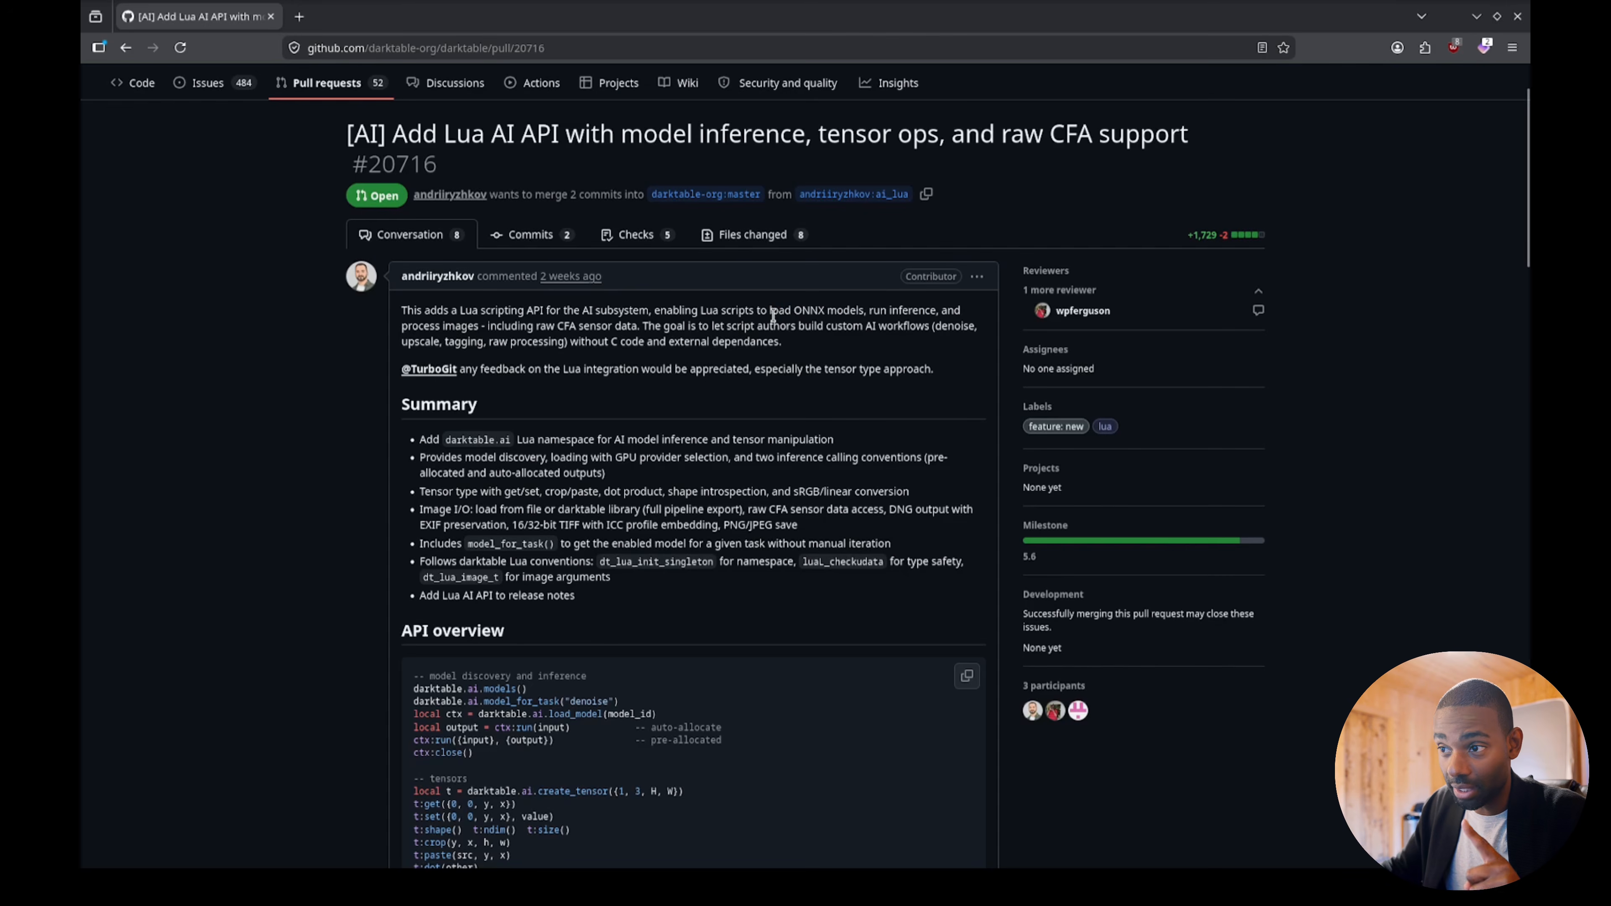
left_click_drag(771, 311, 864, 310)
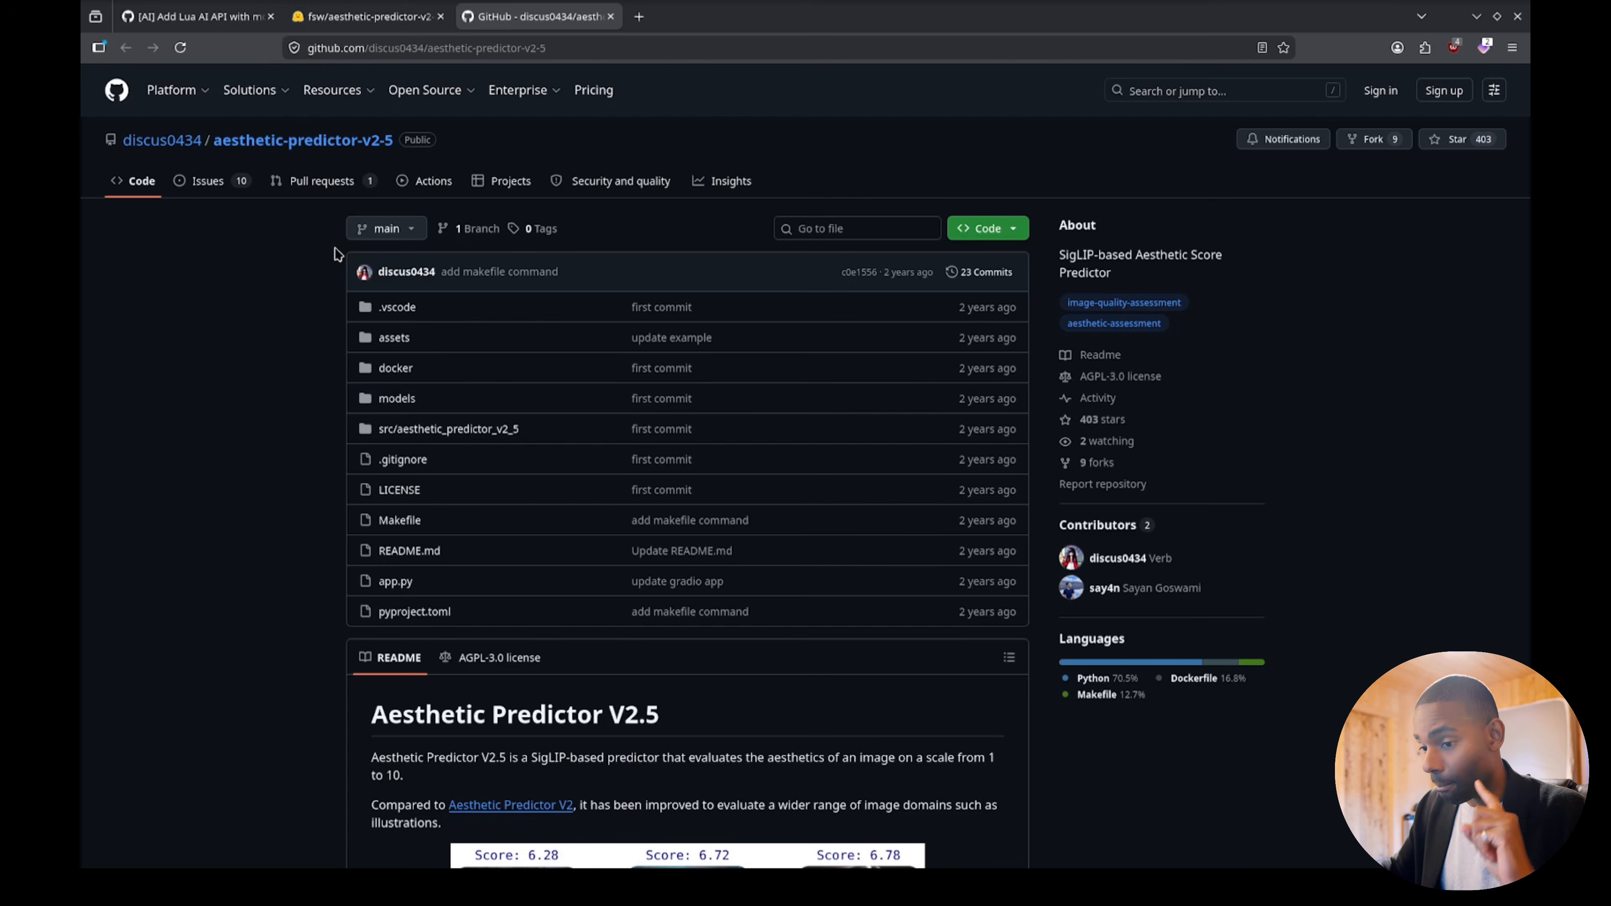
Review the Aesthetic Predictor V2.5 README and open the file listing of its ONNX model on Hugging Face.
scroll(335, 251, "down", 6)
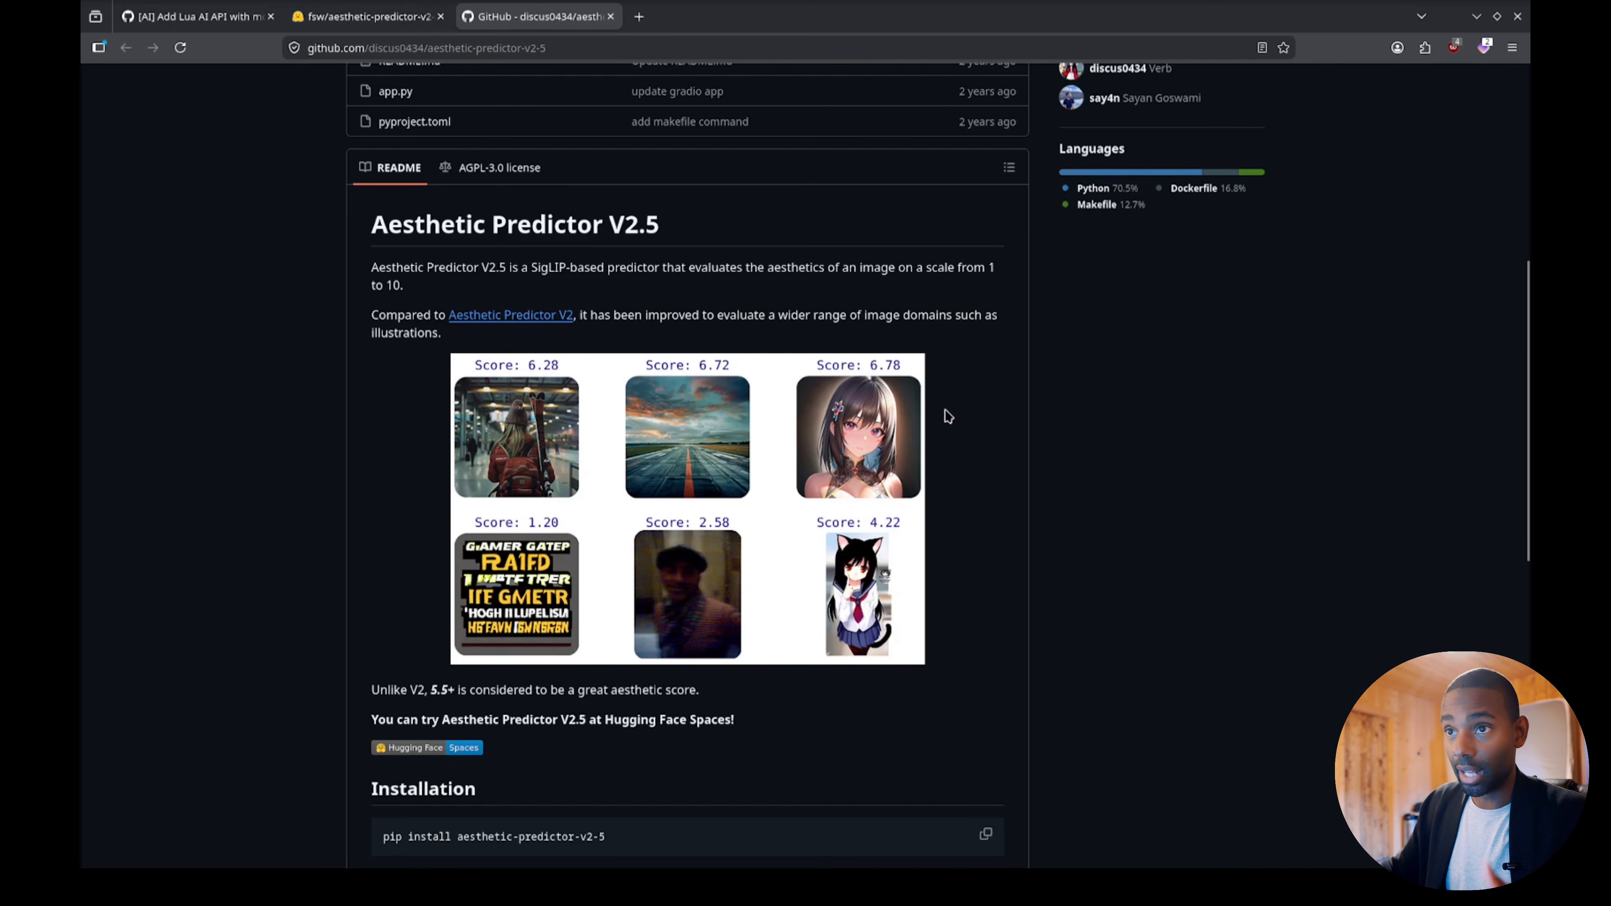
left_click(373, 22)
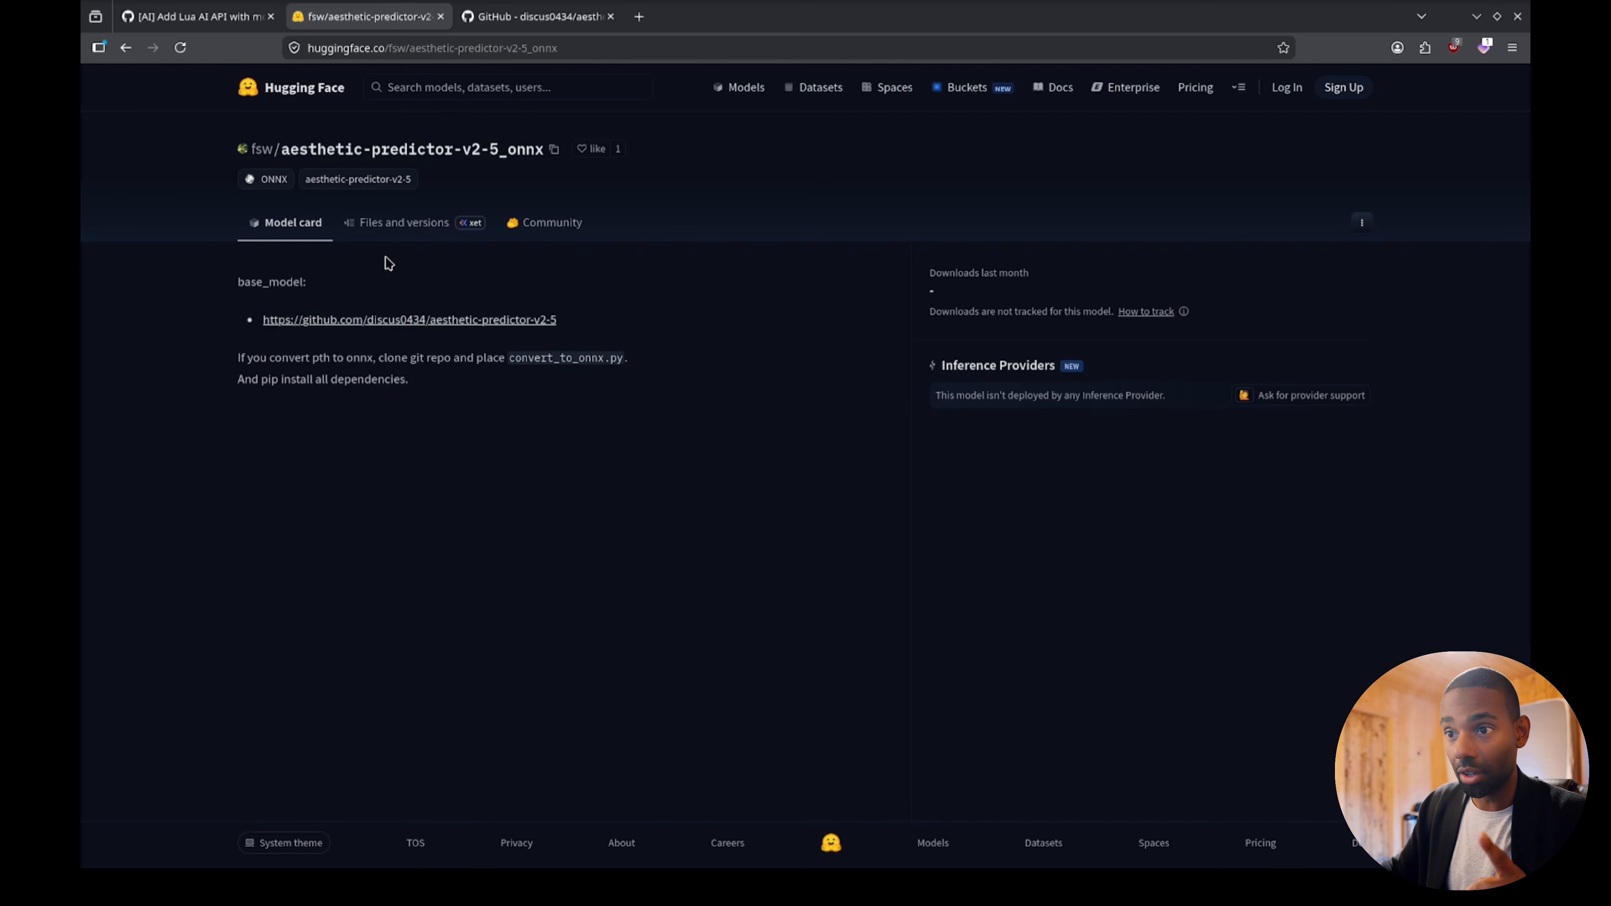
left_click(385, 222)
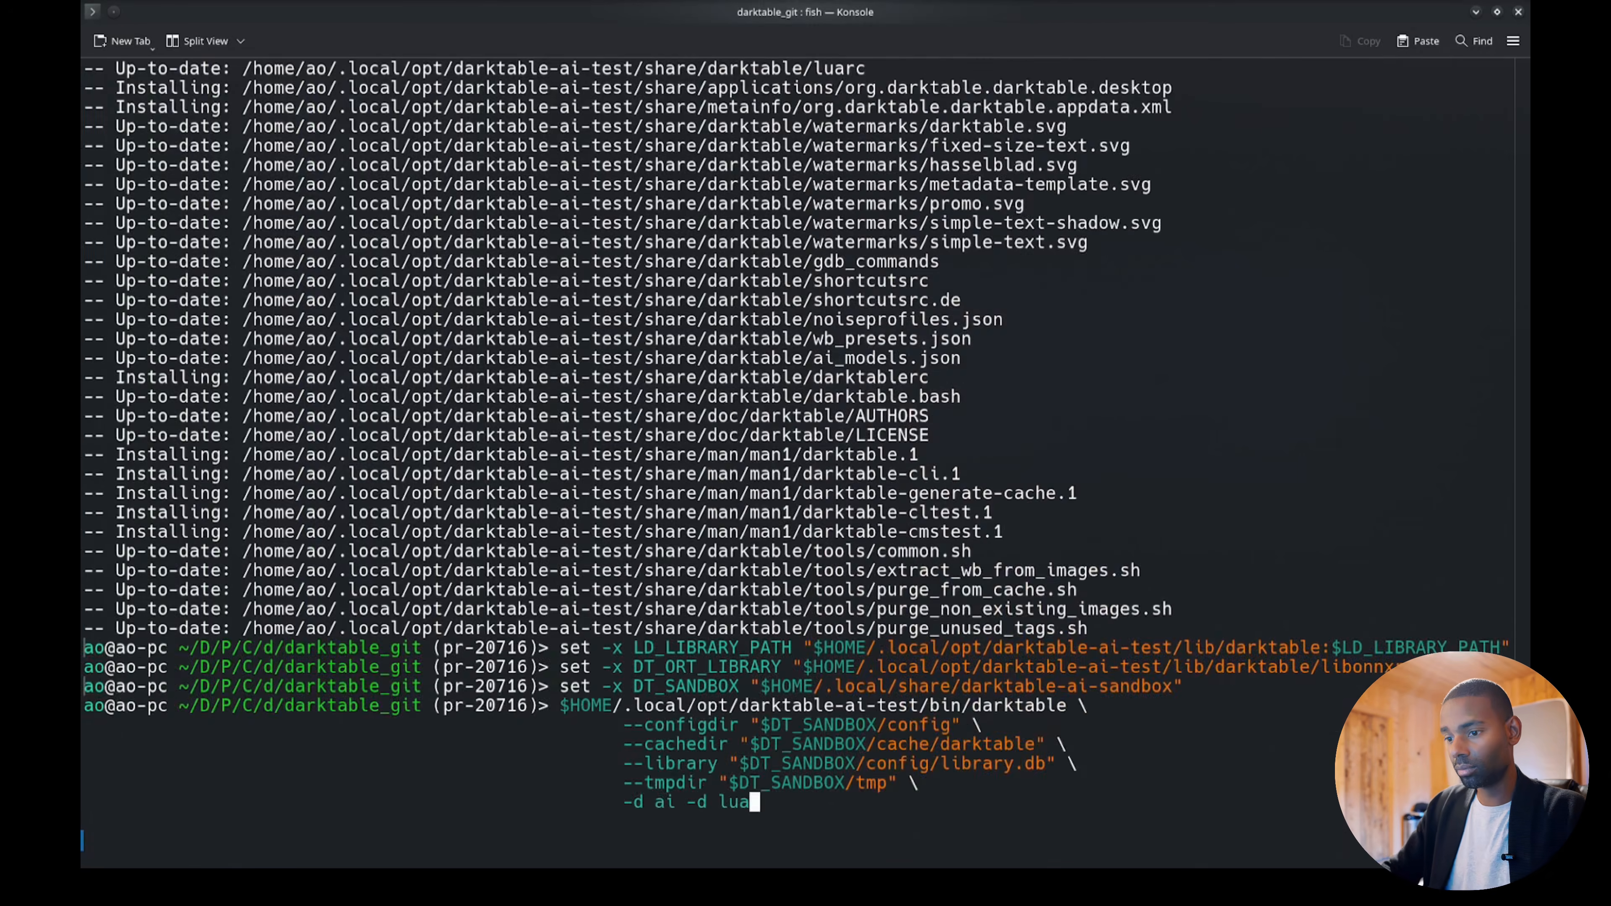
Launch the sandboxed darktable AI test build with ai and lua debug output, and check the AI model list in the preferences.
key("Return")
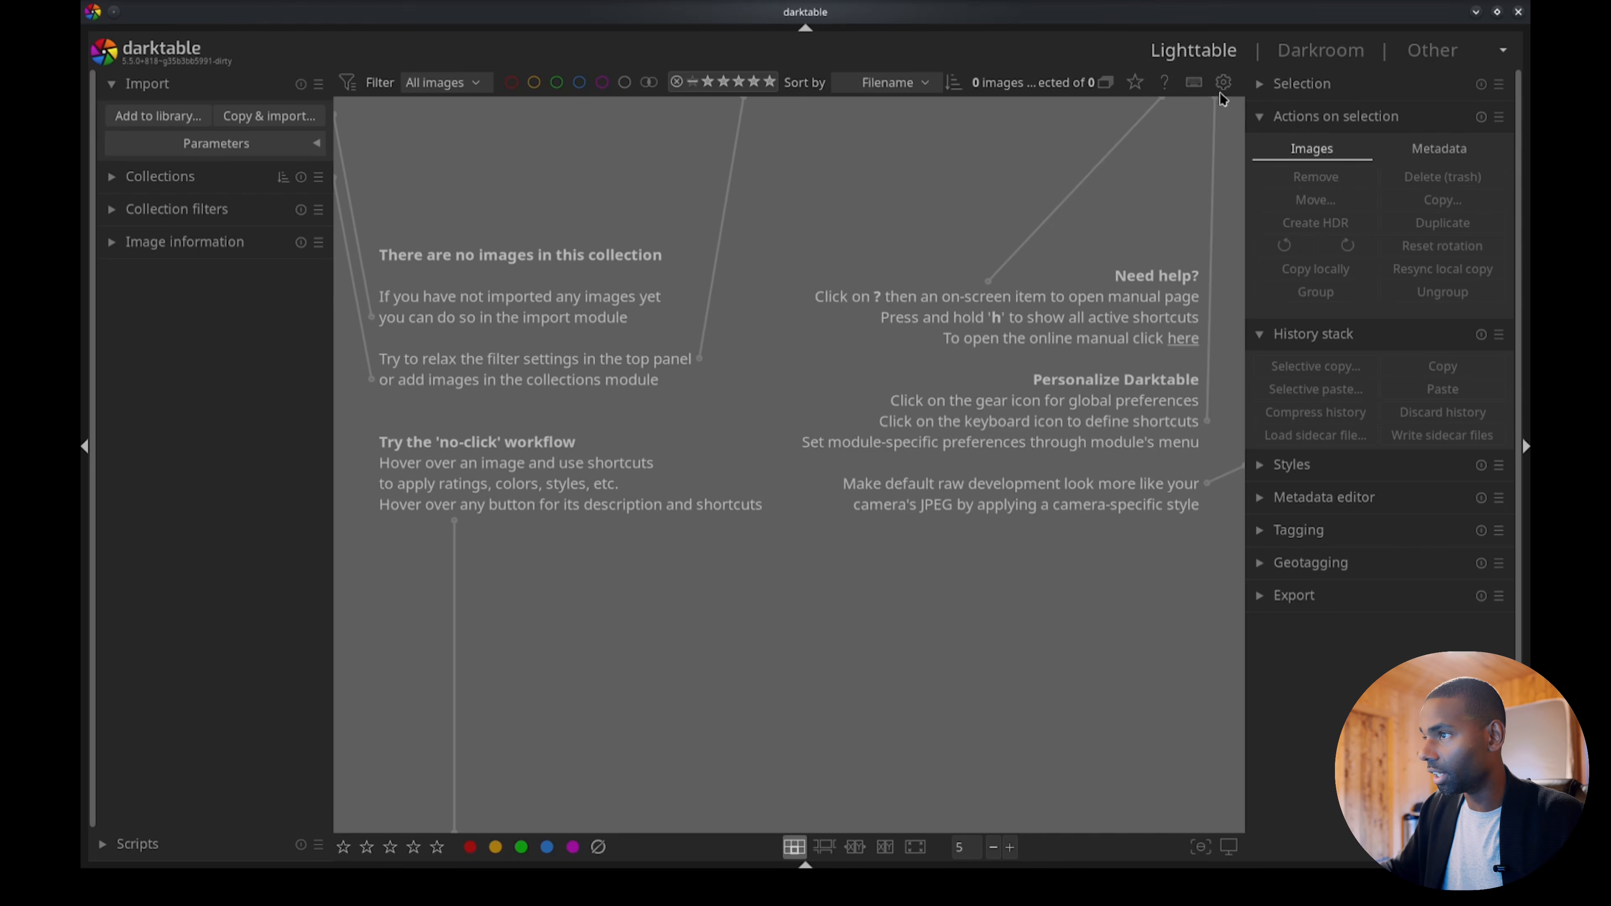
left_click(1226, 83)
left_click(370, 515)
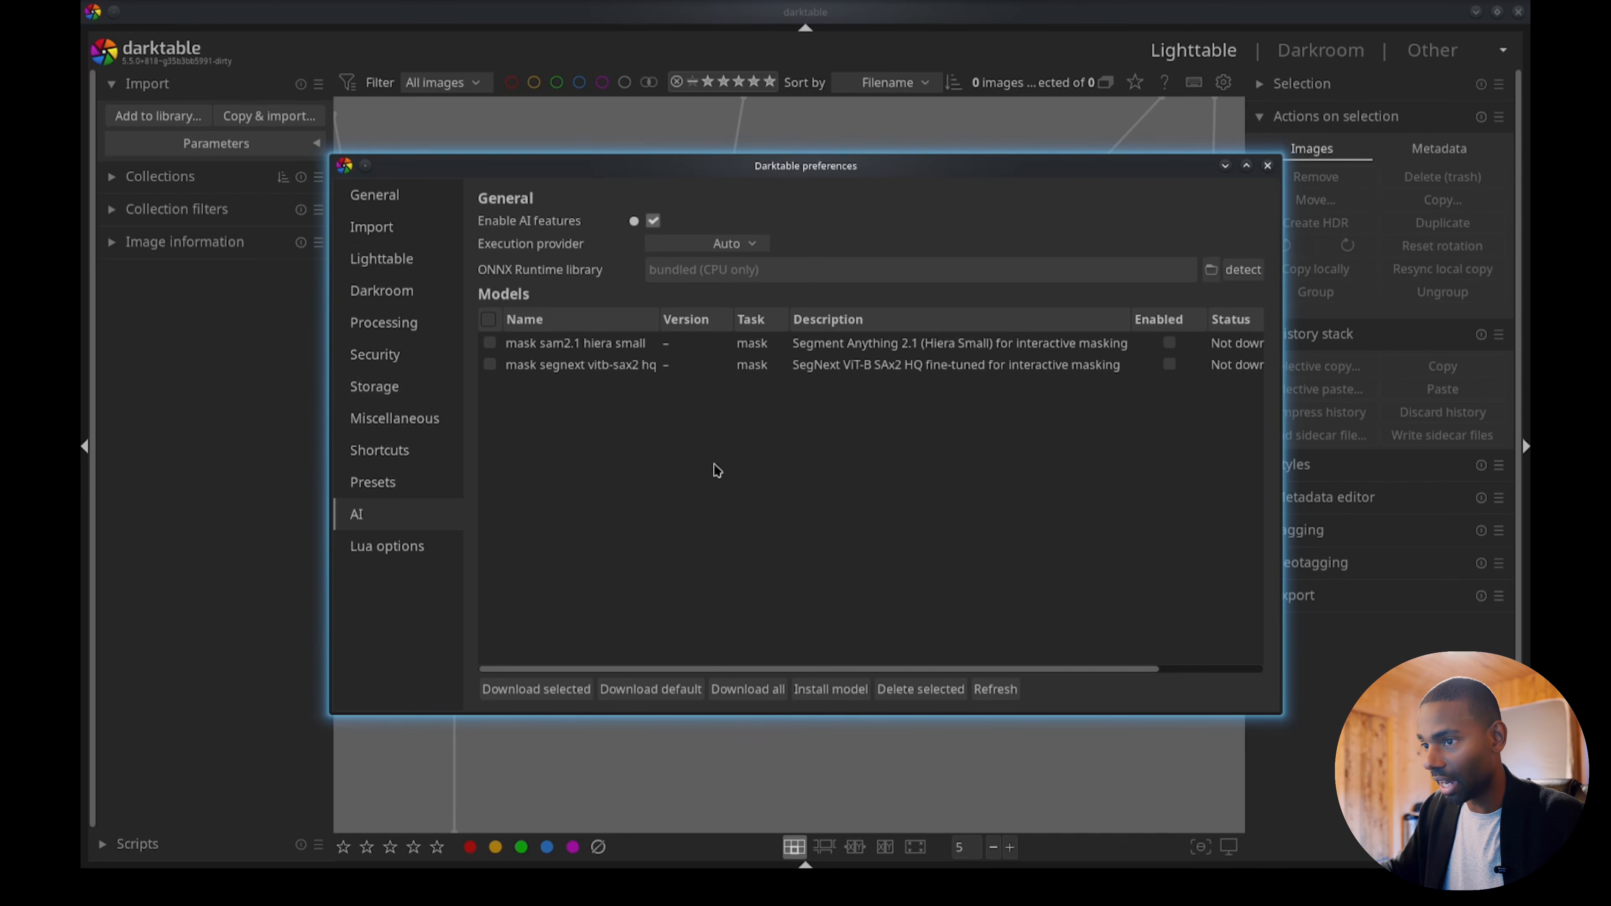
left_click(512, 357)
key("Escape")
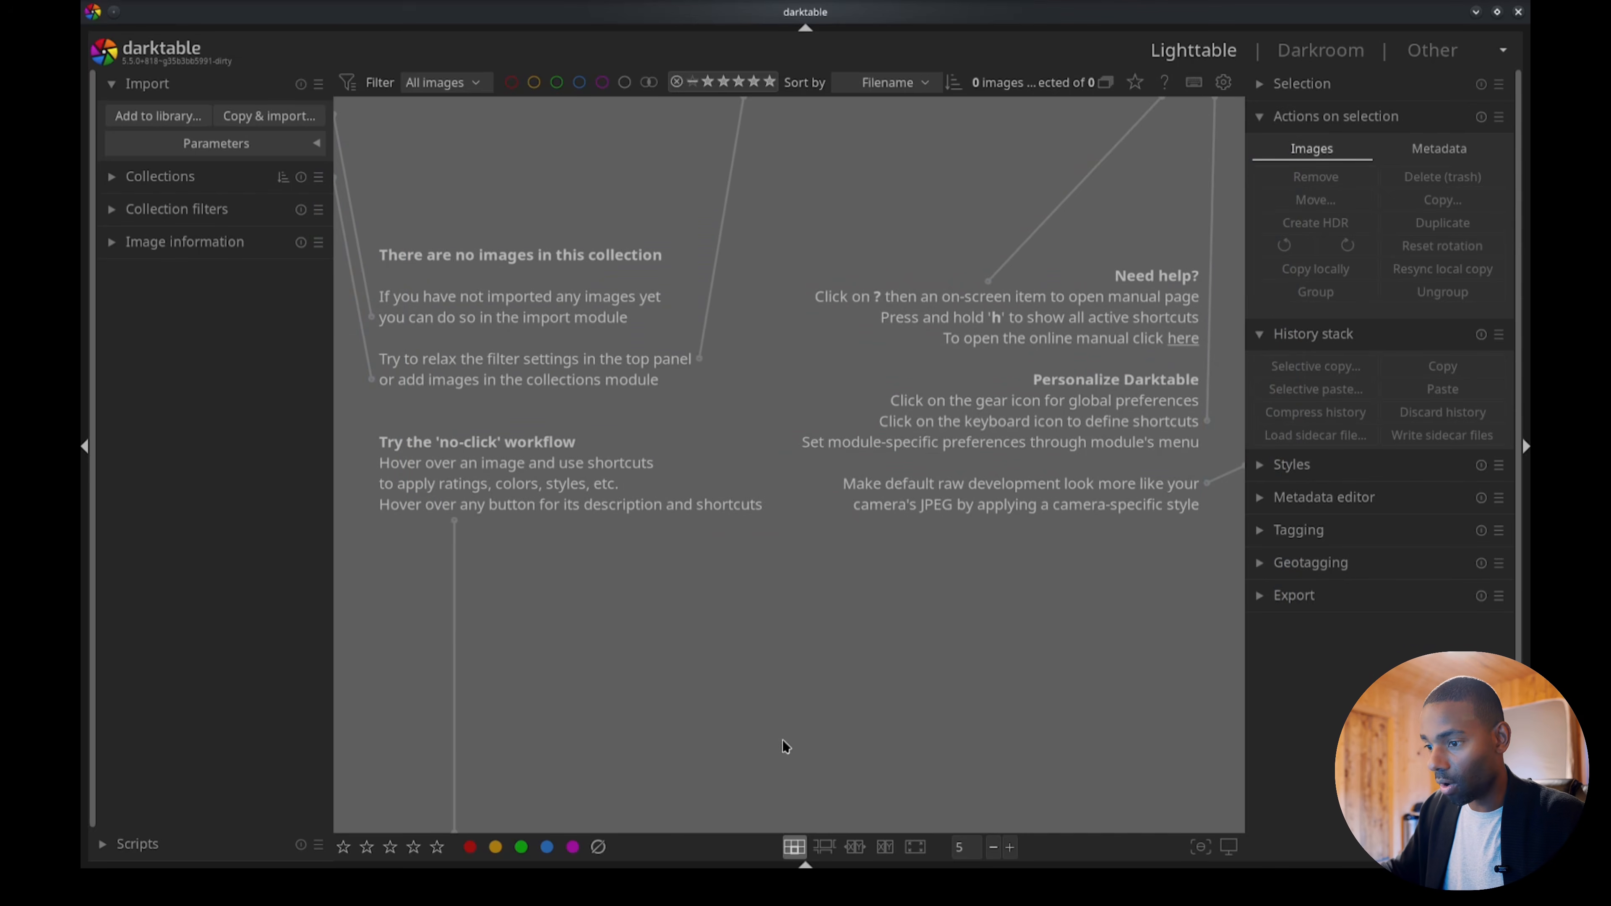
Switch to Konsole and examine the aesthetic-predictor-v2-5 folder's path and its model.onnx file at a larger text size.
key("alt+Tab")
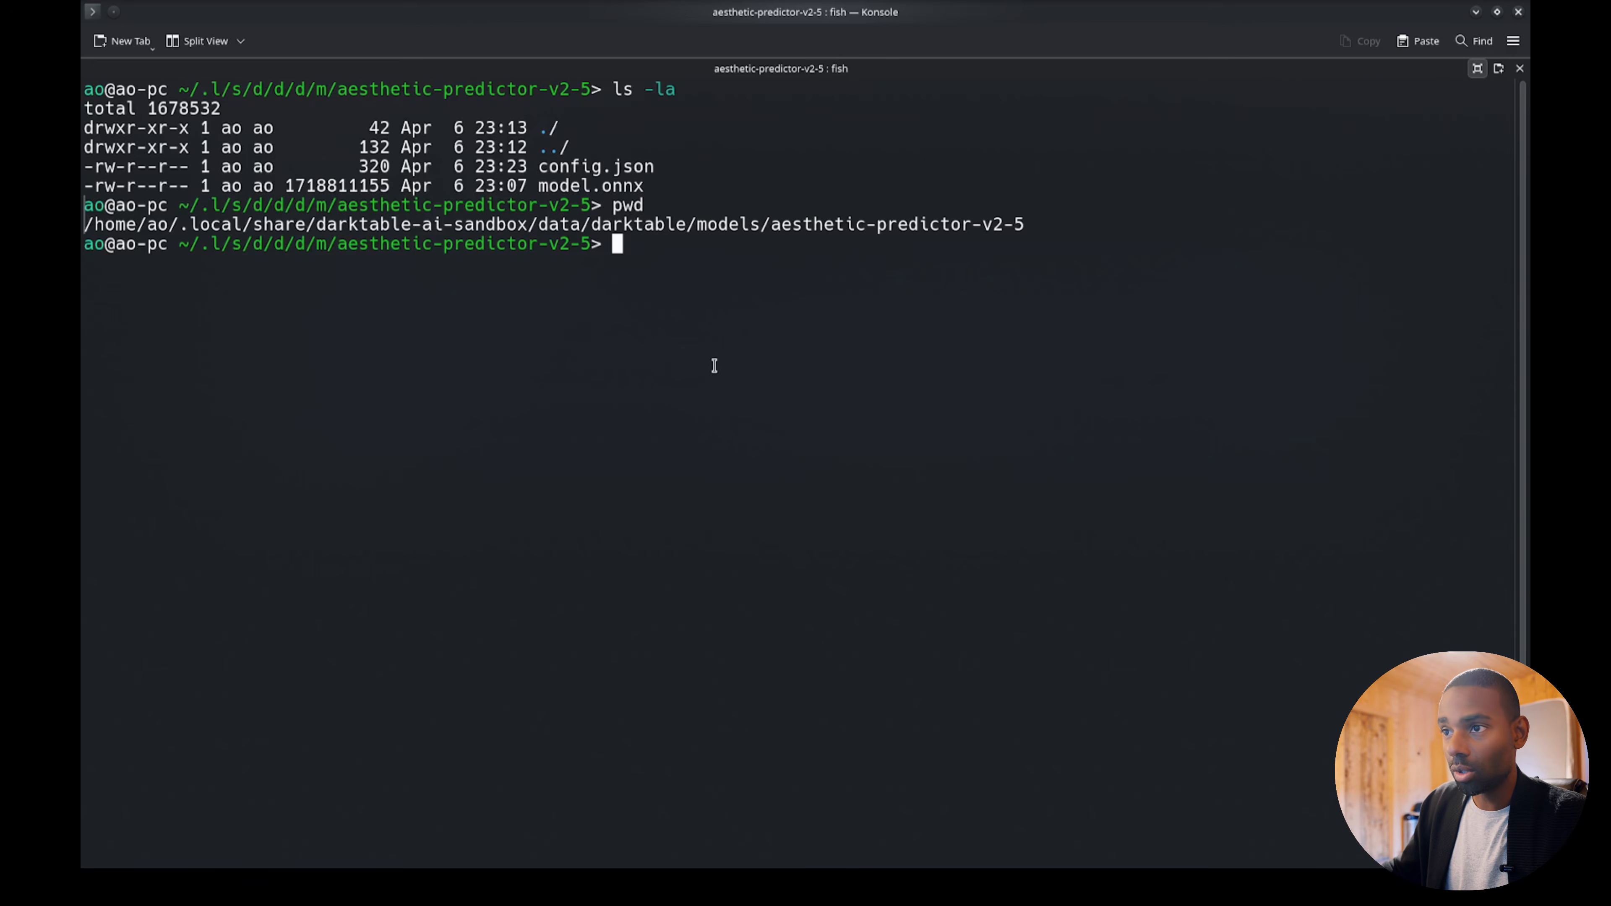
left_click_drag(698, 225, 757, 252)
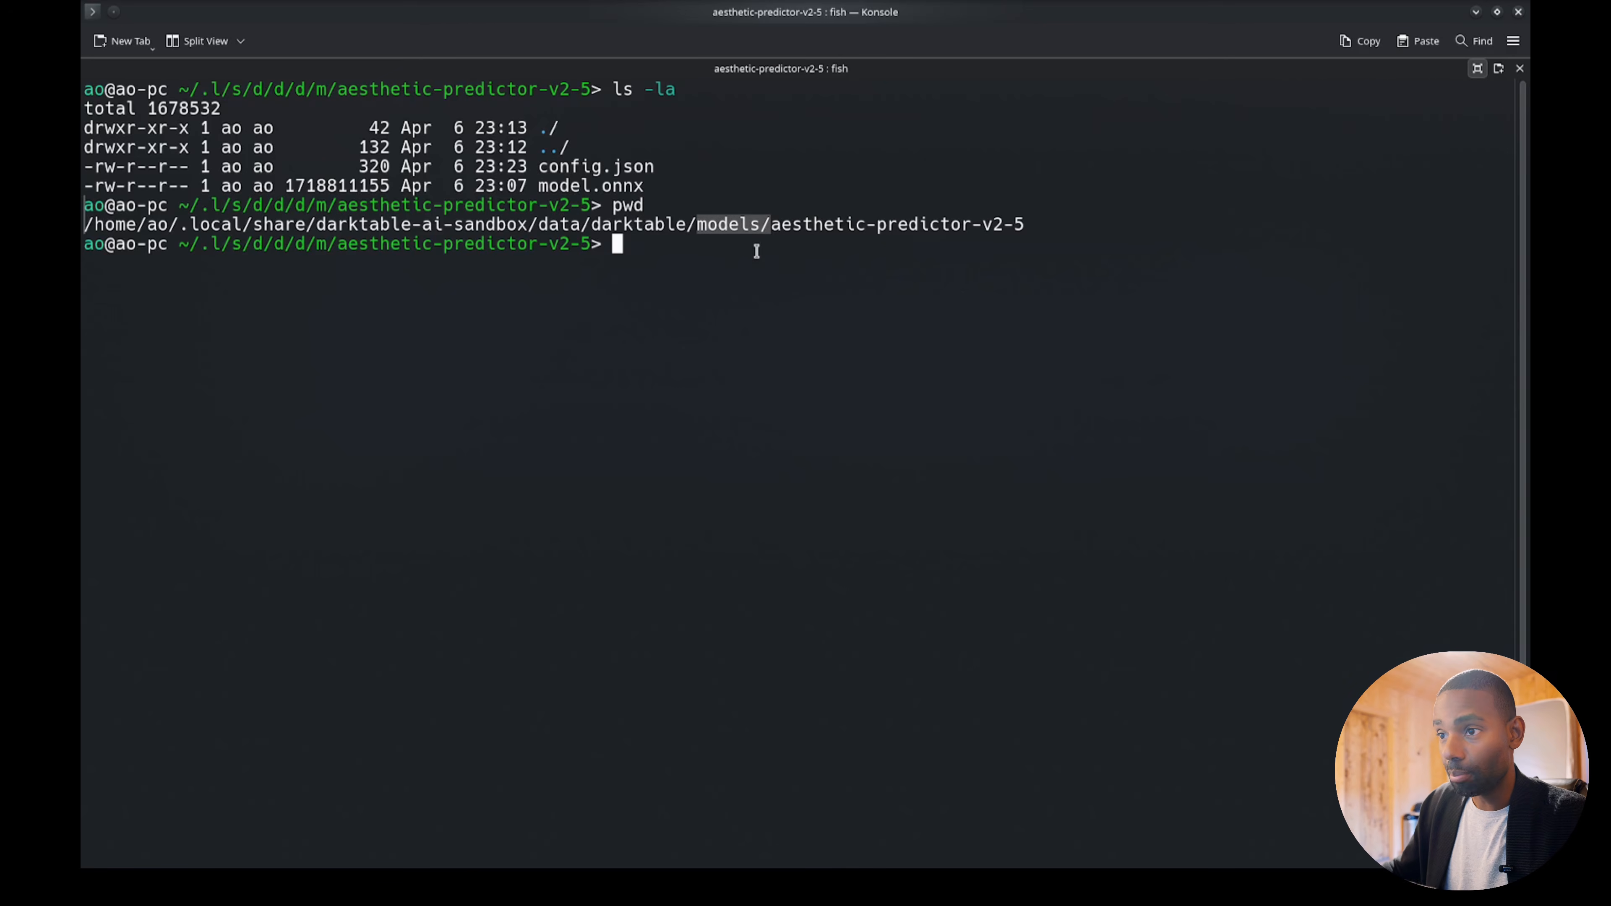
left_click(713, 225)
key("ctrl+plus")
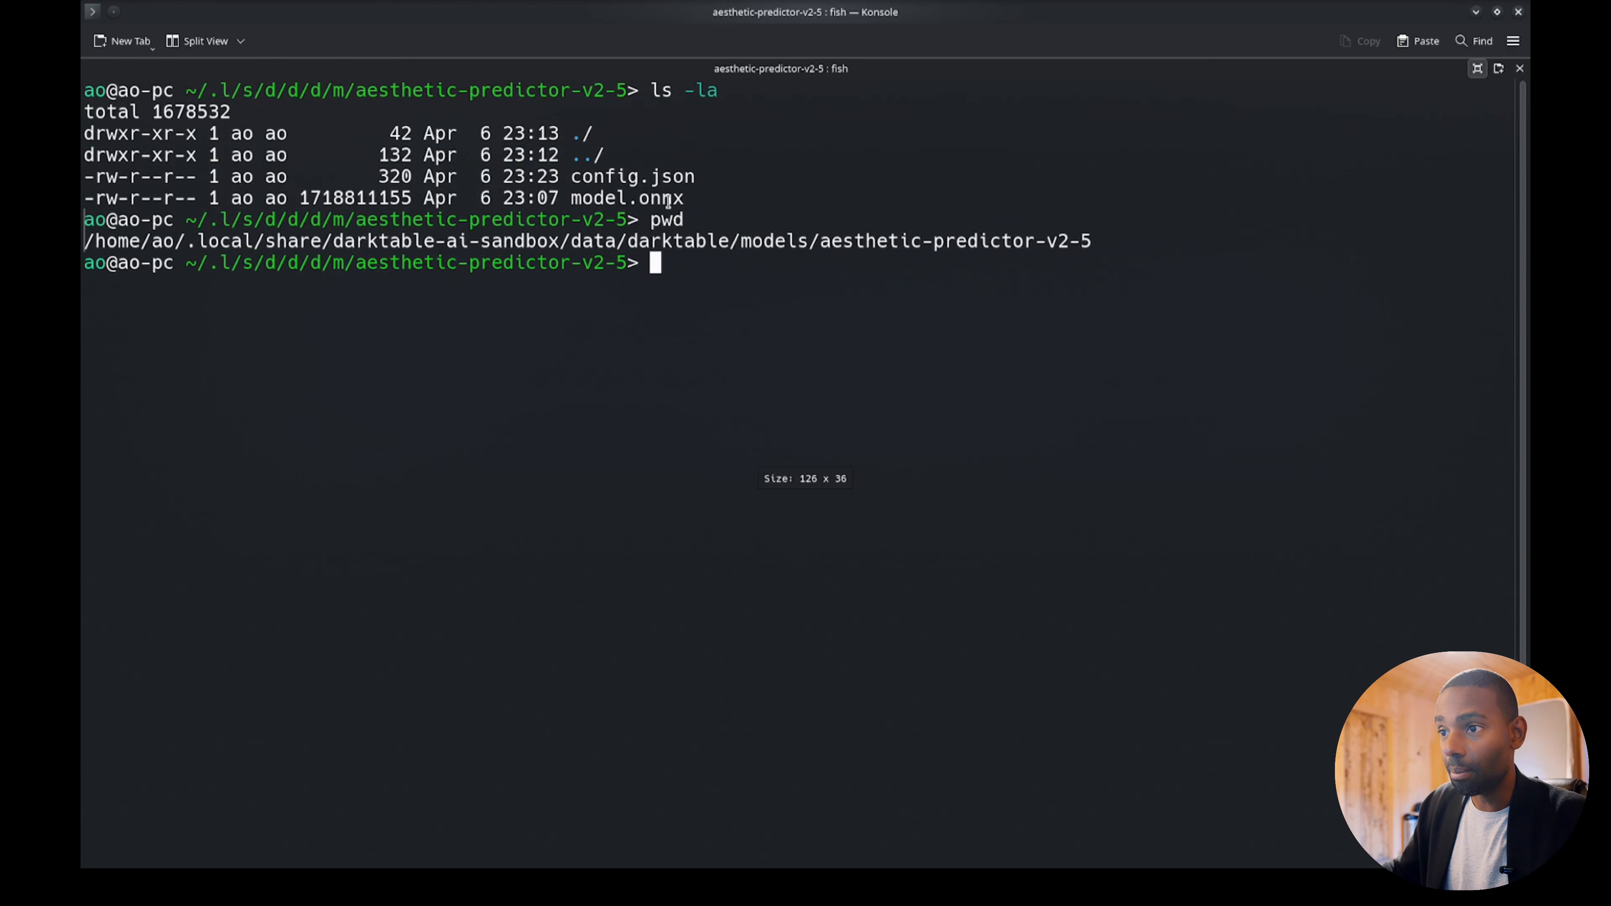
left_click_drag(685, 199, 566, 198)
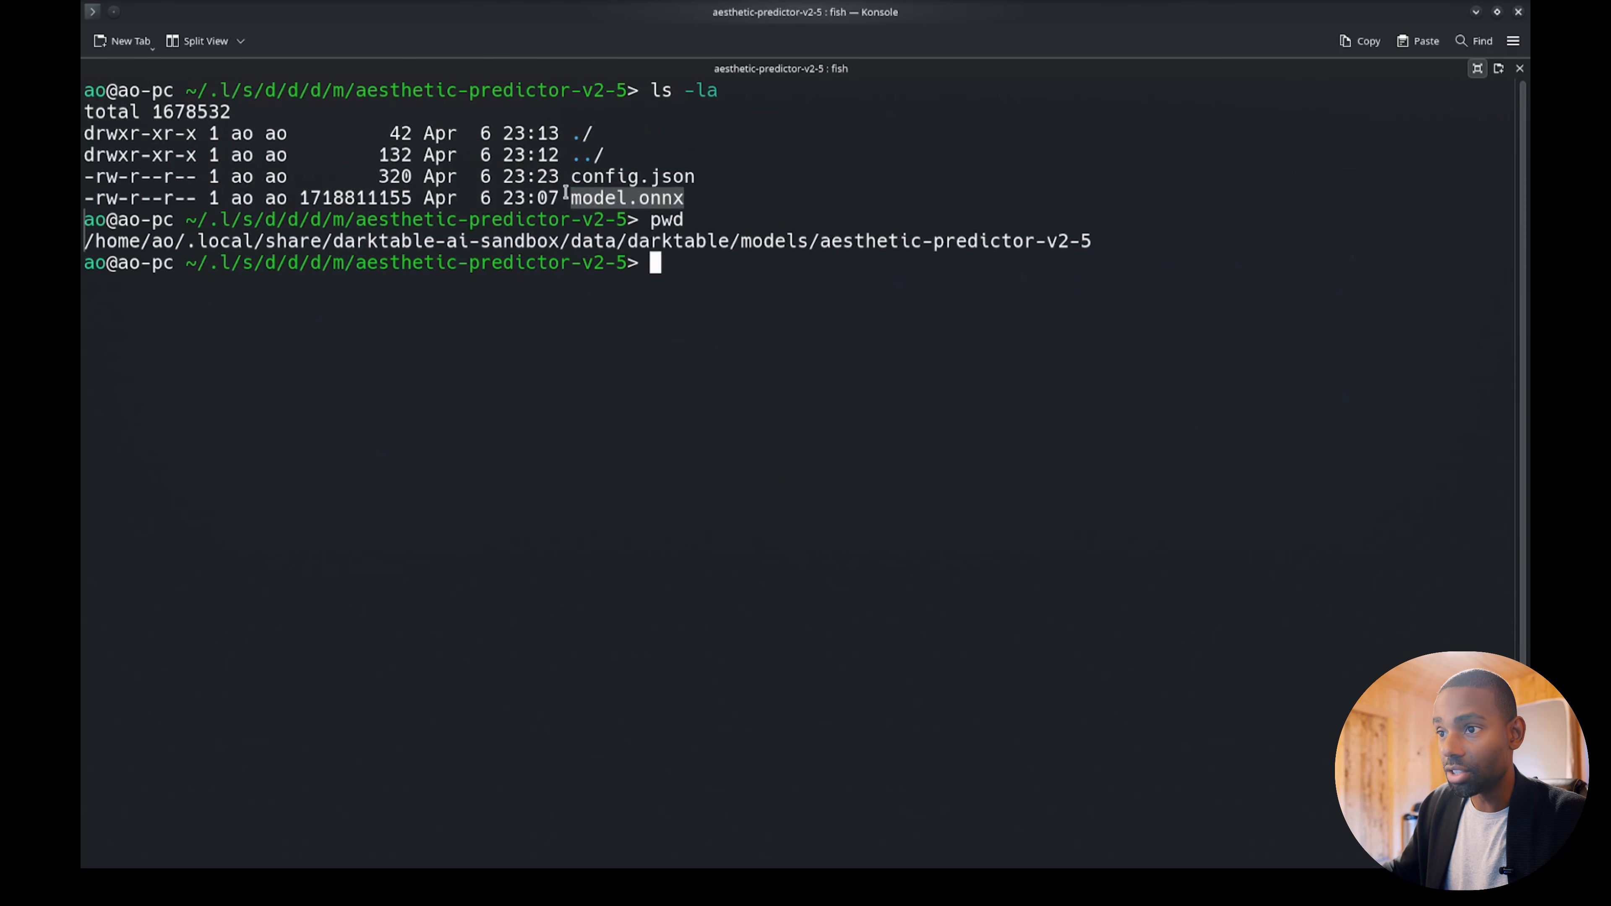
left_click(667, 276)
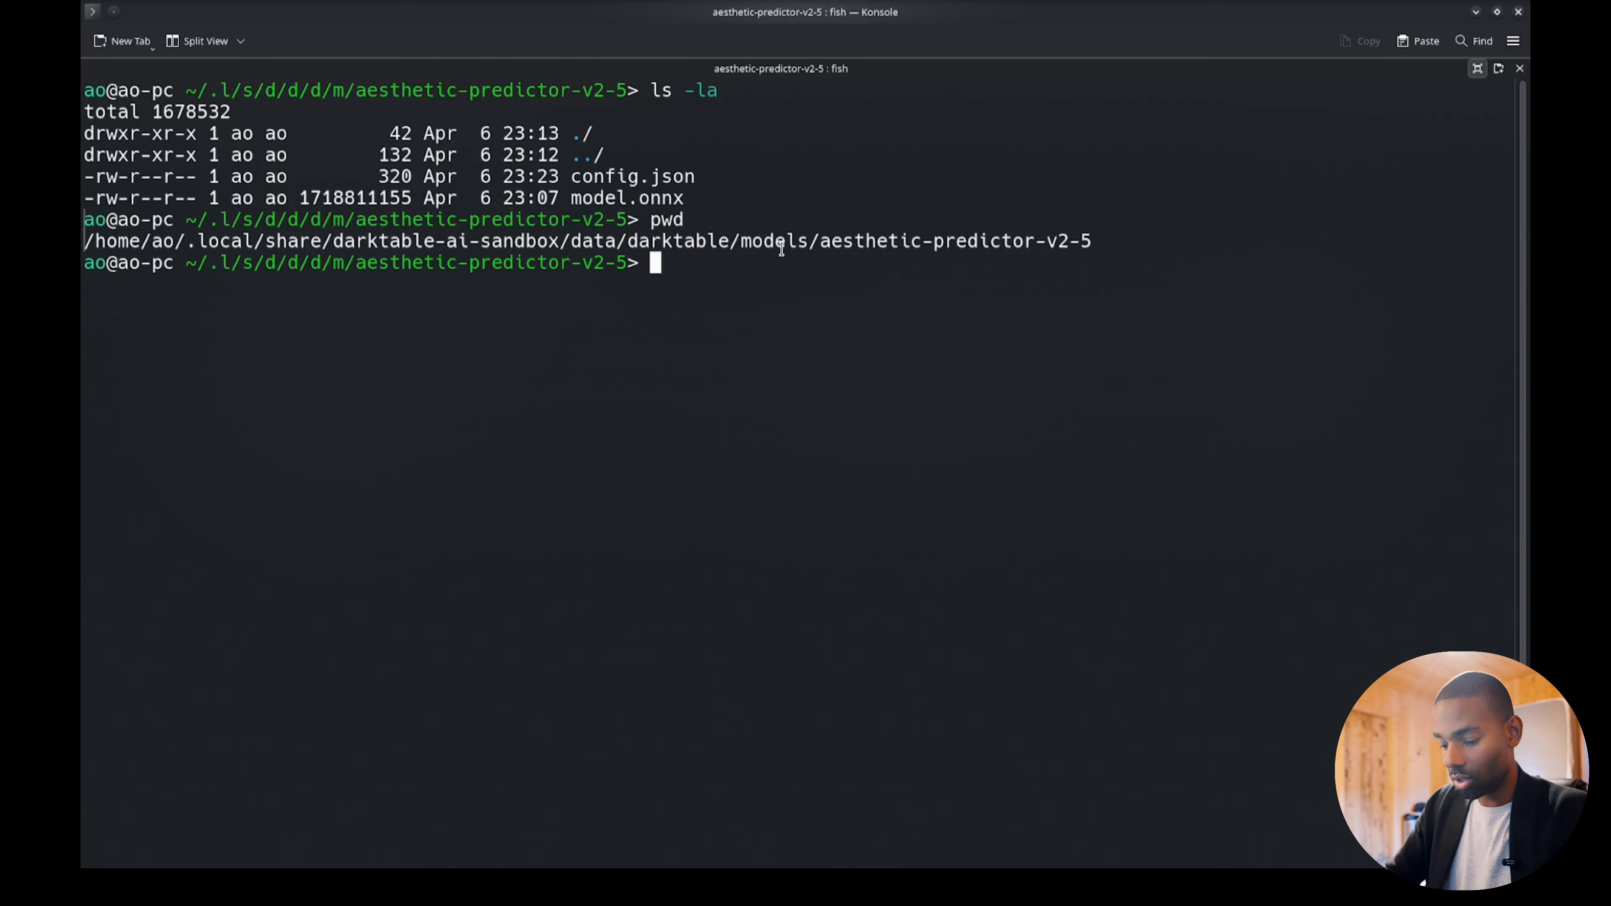
Display config.json with bat and examine the model's name and description entries.
type("bat")
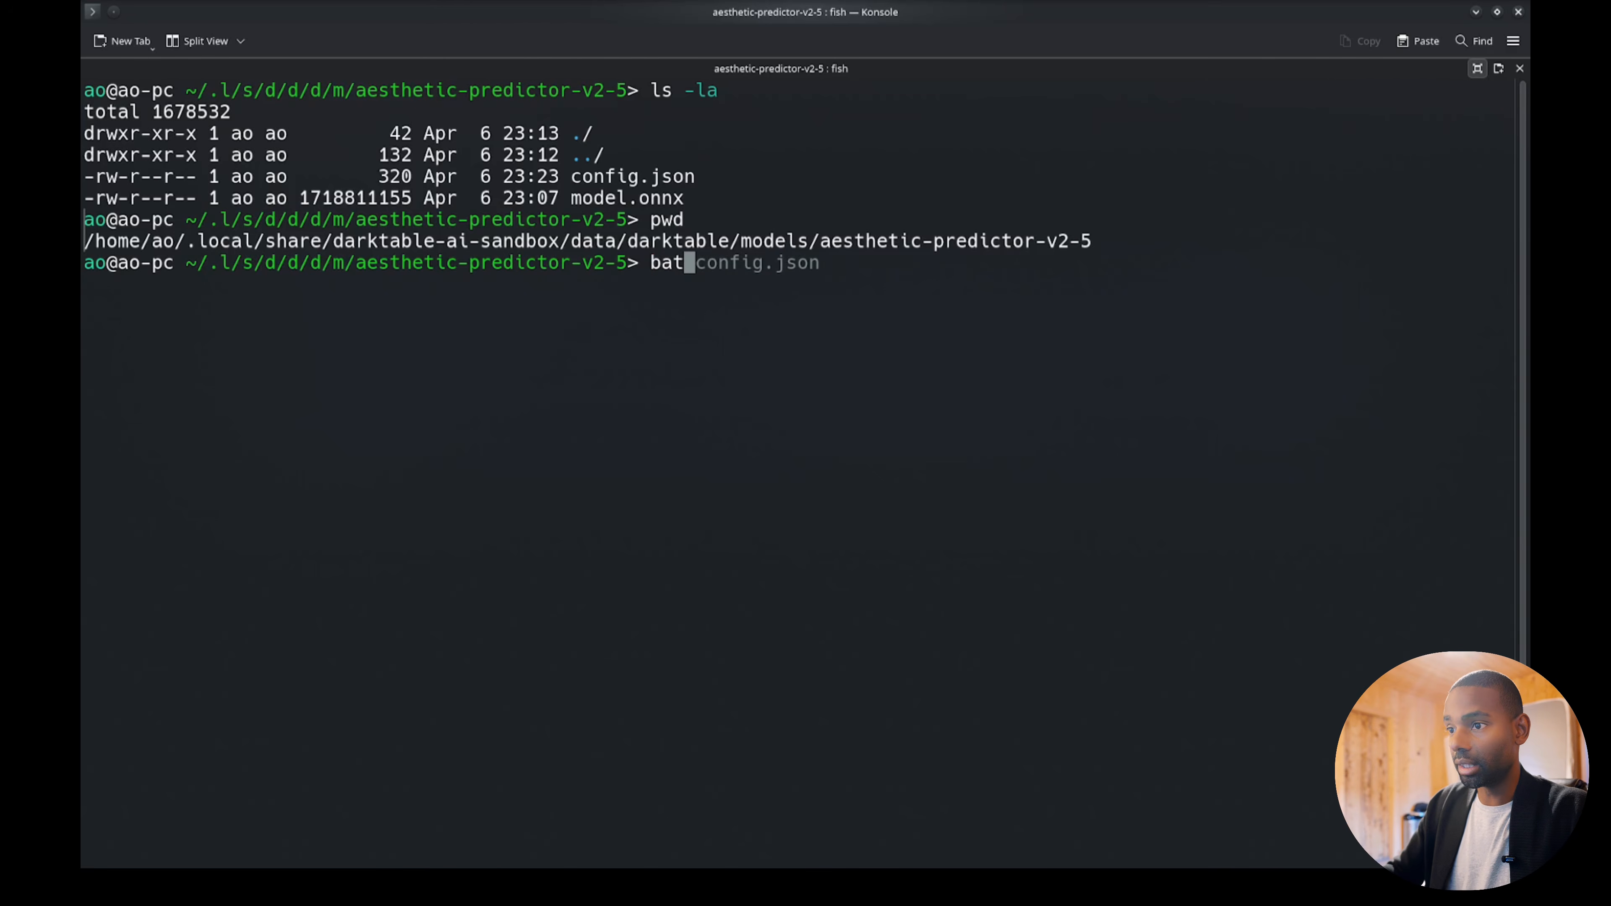
key("Right")
key("Return")
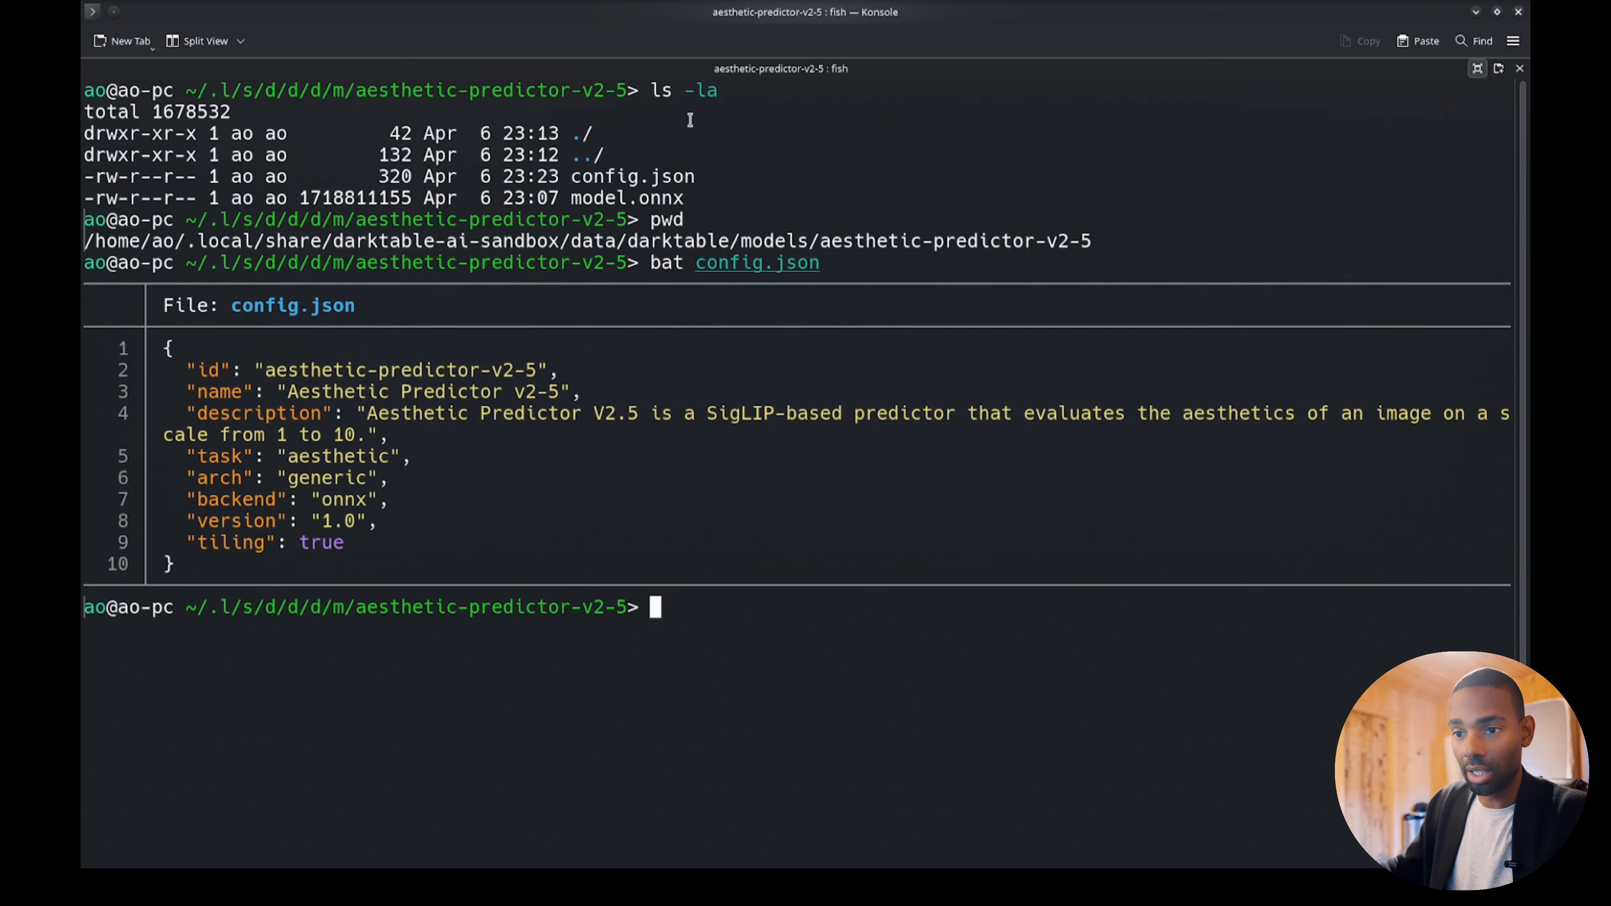
left_click_drag(307, 397, 604, 398)
left_click_drag(400, 430, 386, 416)
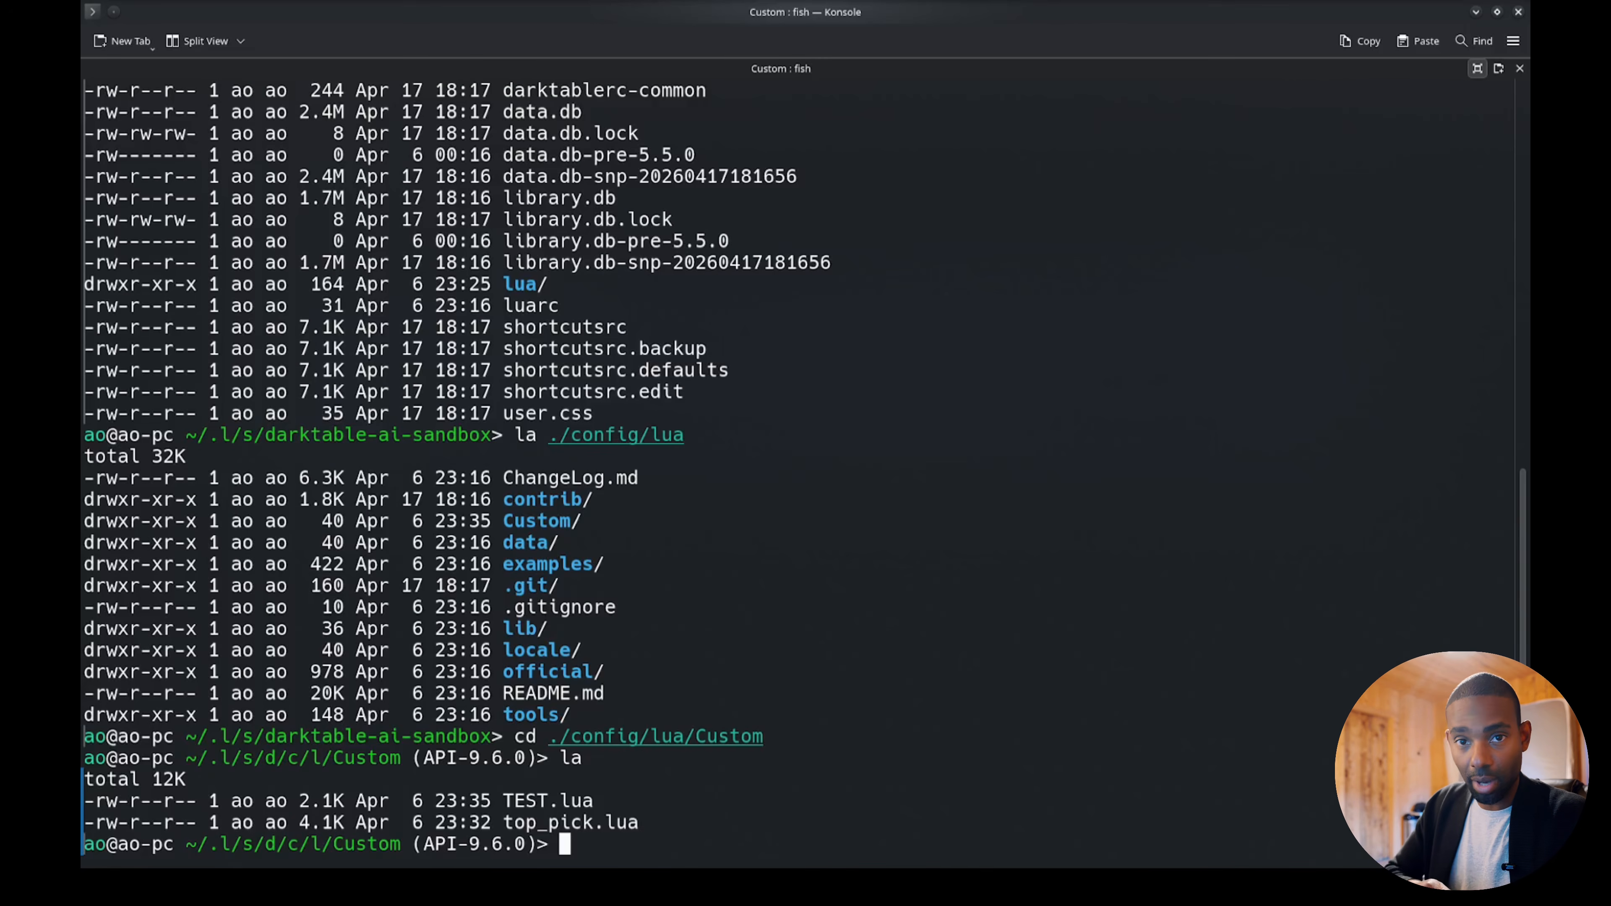
Display top_pick.lua with bat and examine the MODEL_ID definition near the start of the script.
type("bat to")
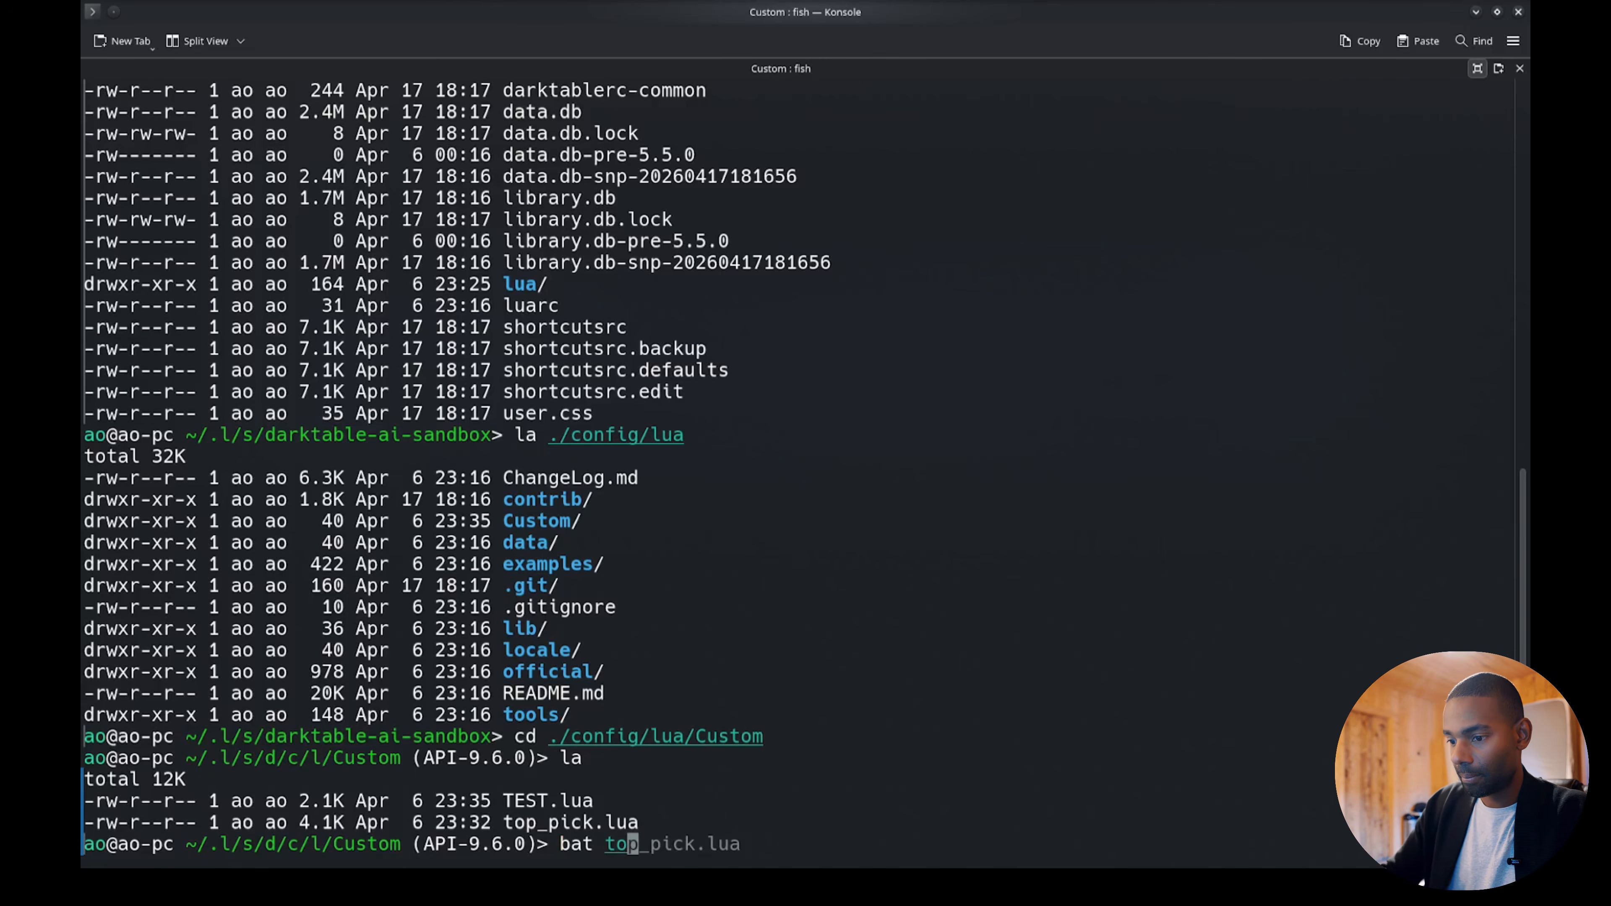
key("Tab")
key("Return")
scroll(691, 534, "up", 20)
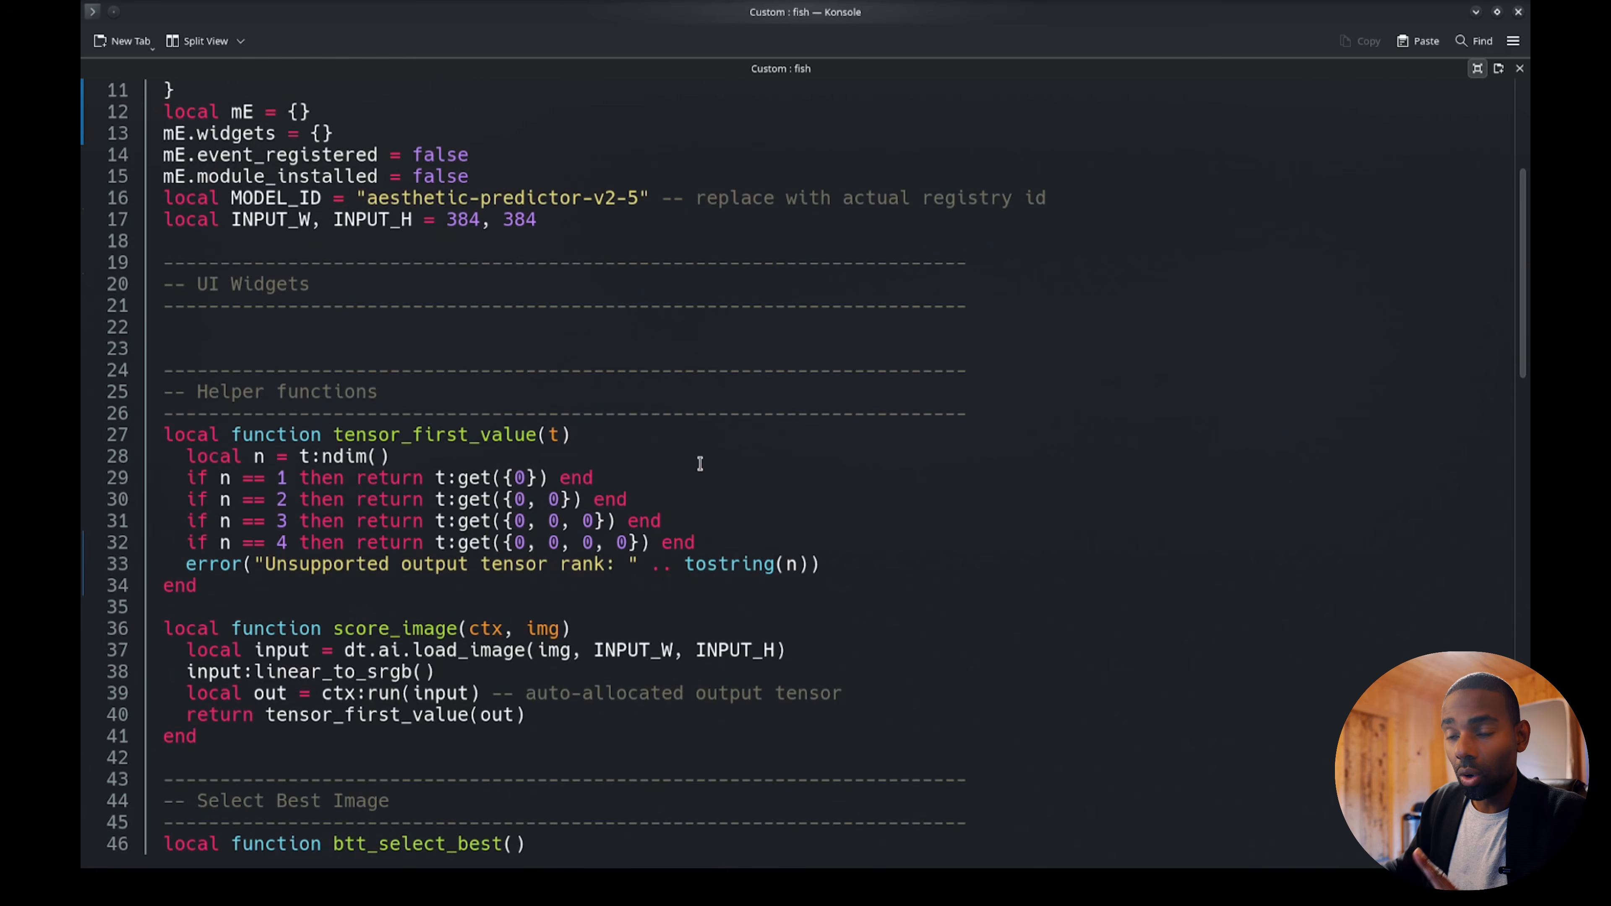
left_click_drag(635, 197, 368, 197)
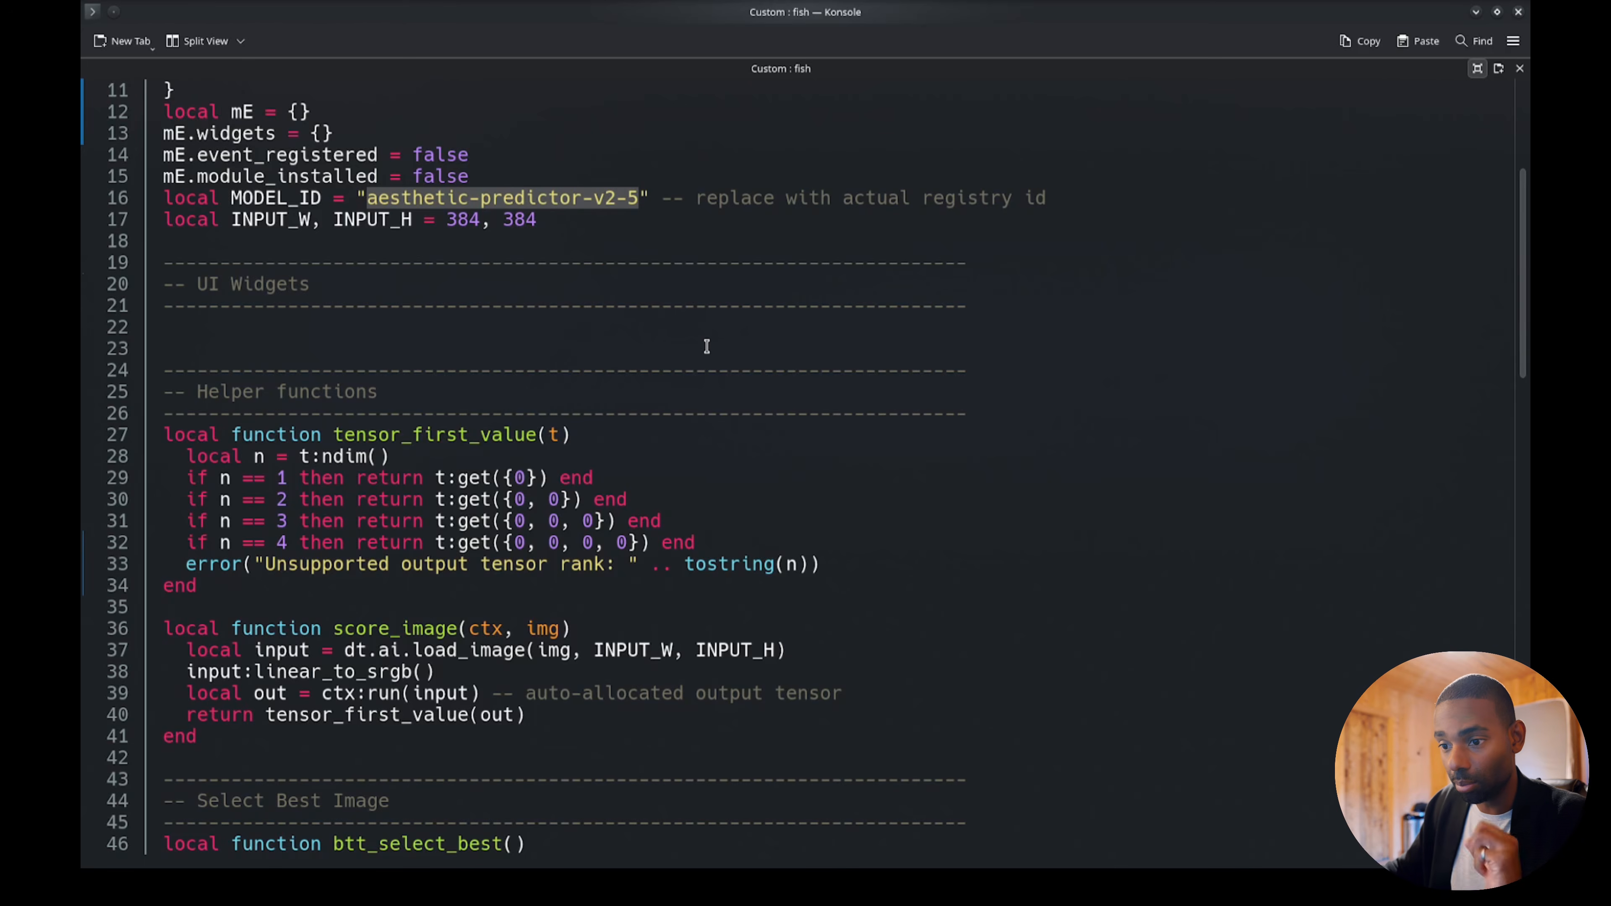
Examine the btt_select_best function in top_pick.lua, including its model loading, image scoring and rejection logic.
scroll(647, 342, "down", 9)
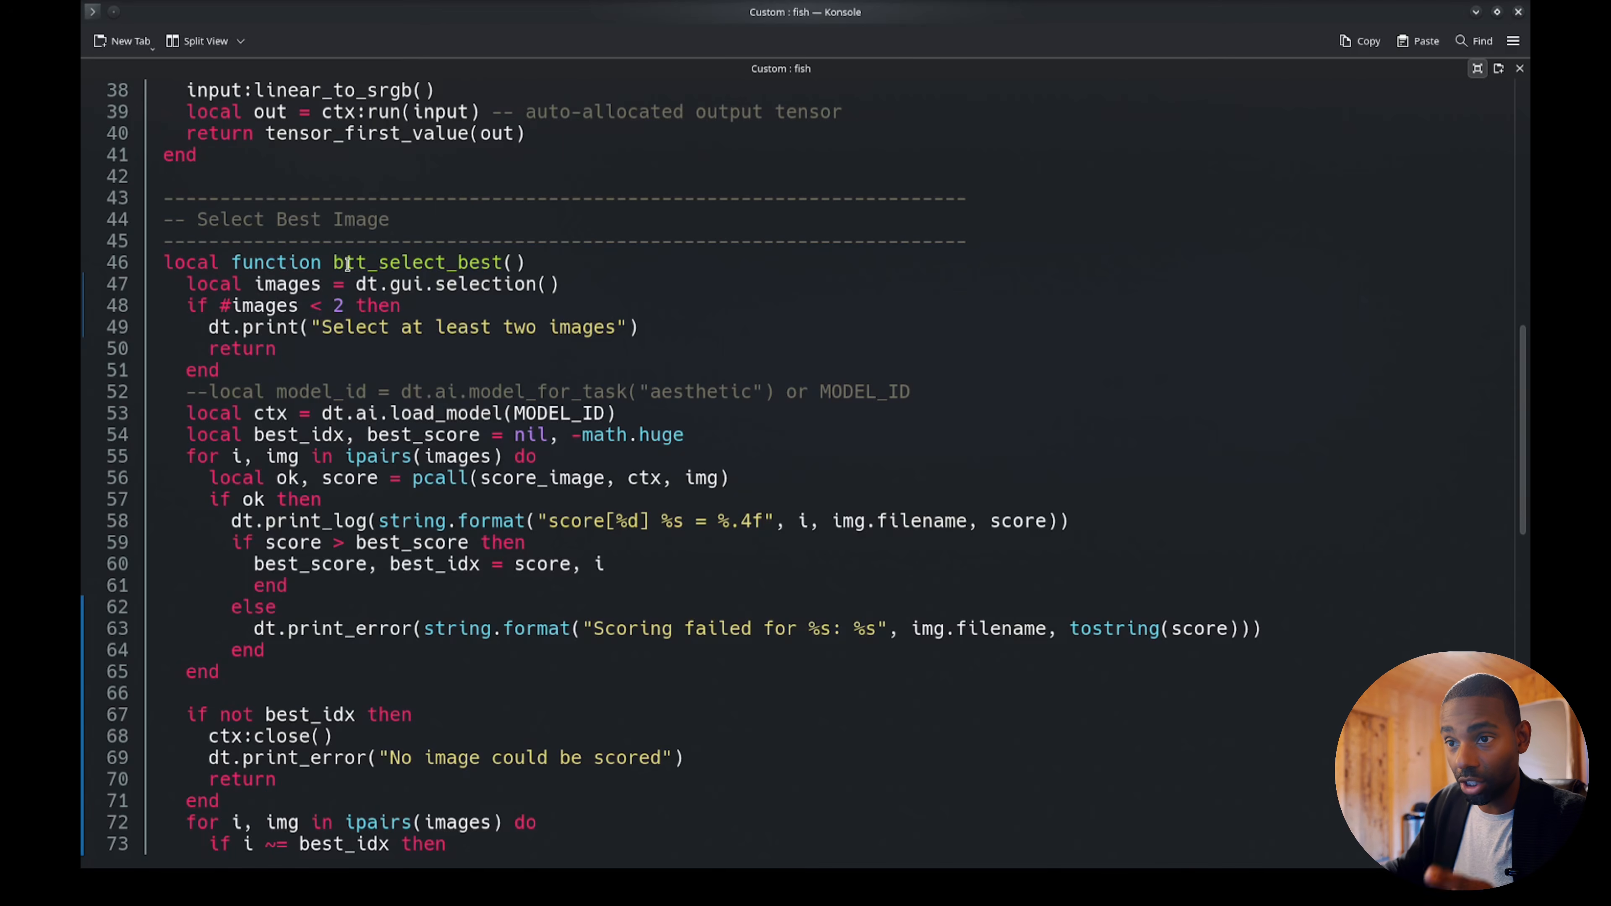
left_click_drag(350, 261, 536, 266)
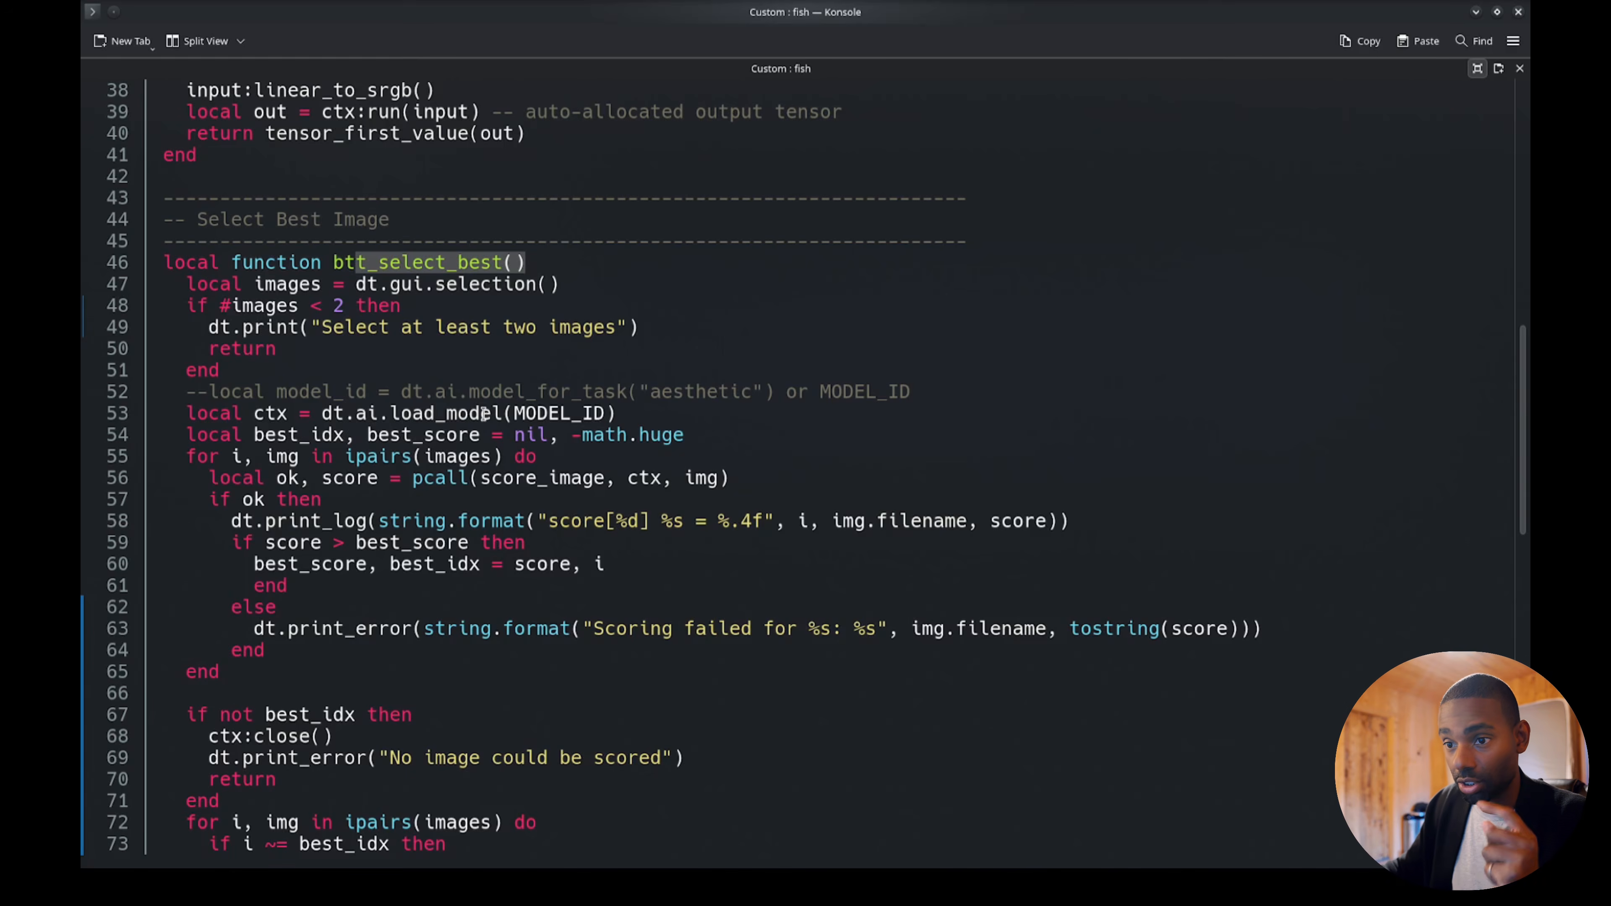
scroll(484, 414, "up", 7)
scroll(444, 431, "down", 5)
left_click_drag(571, 543, 424, 545)
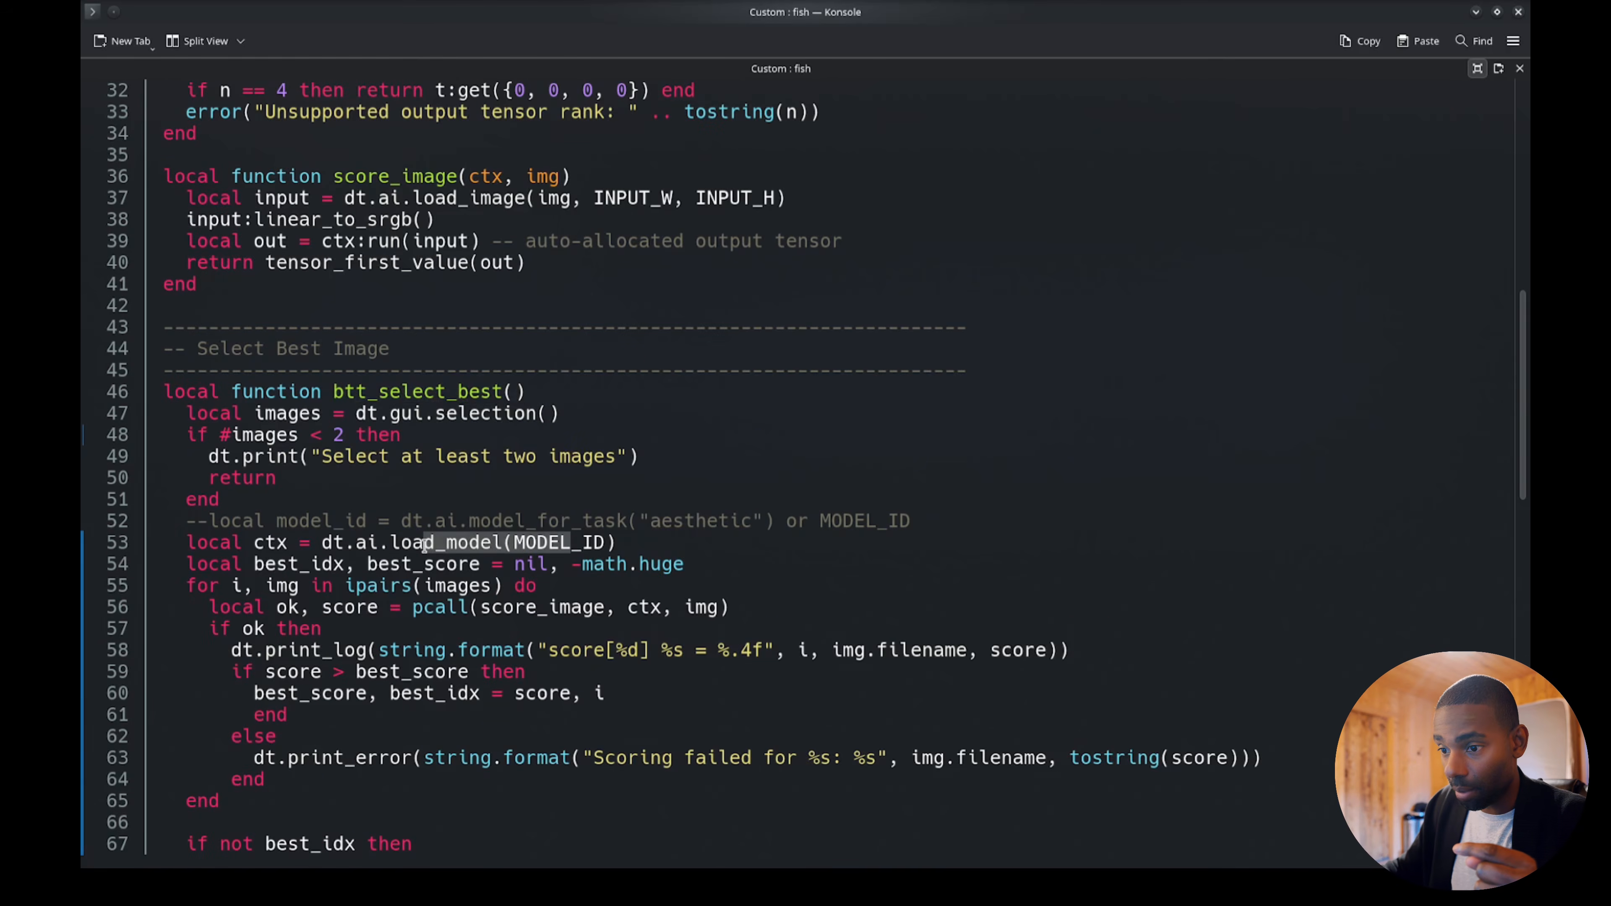
scroll(687, 531, "up", 5)
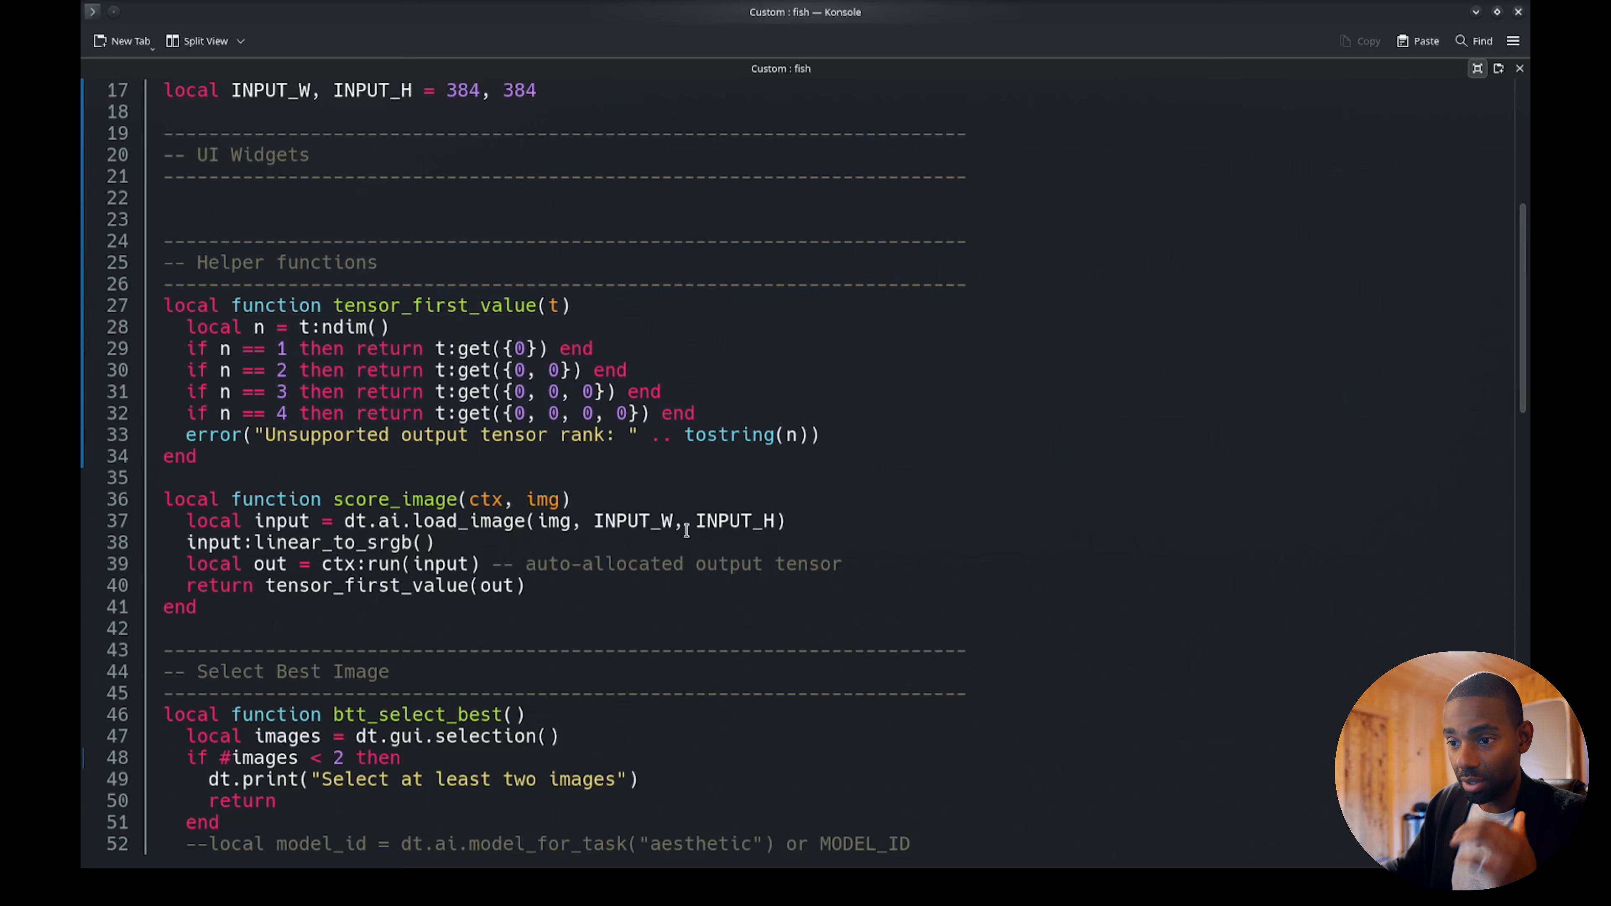
scroll(686, 531, "down", 11)
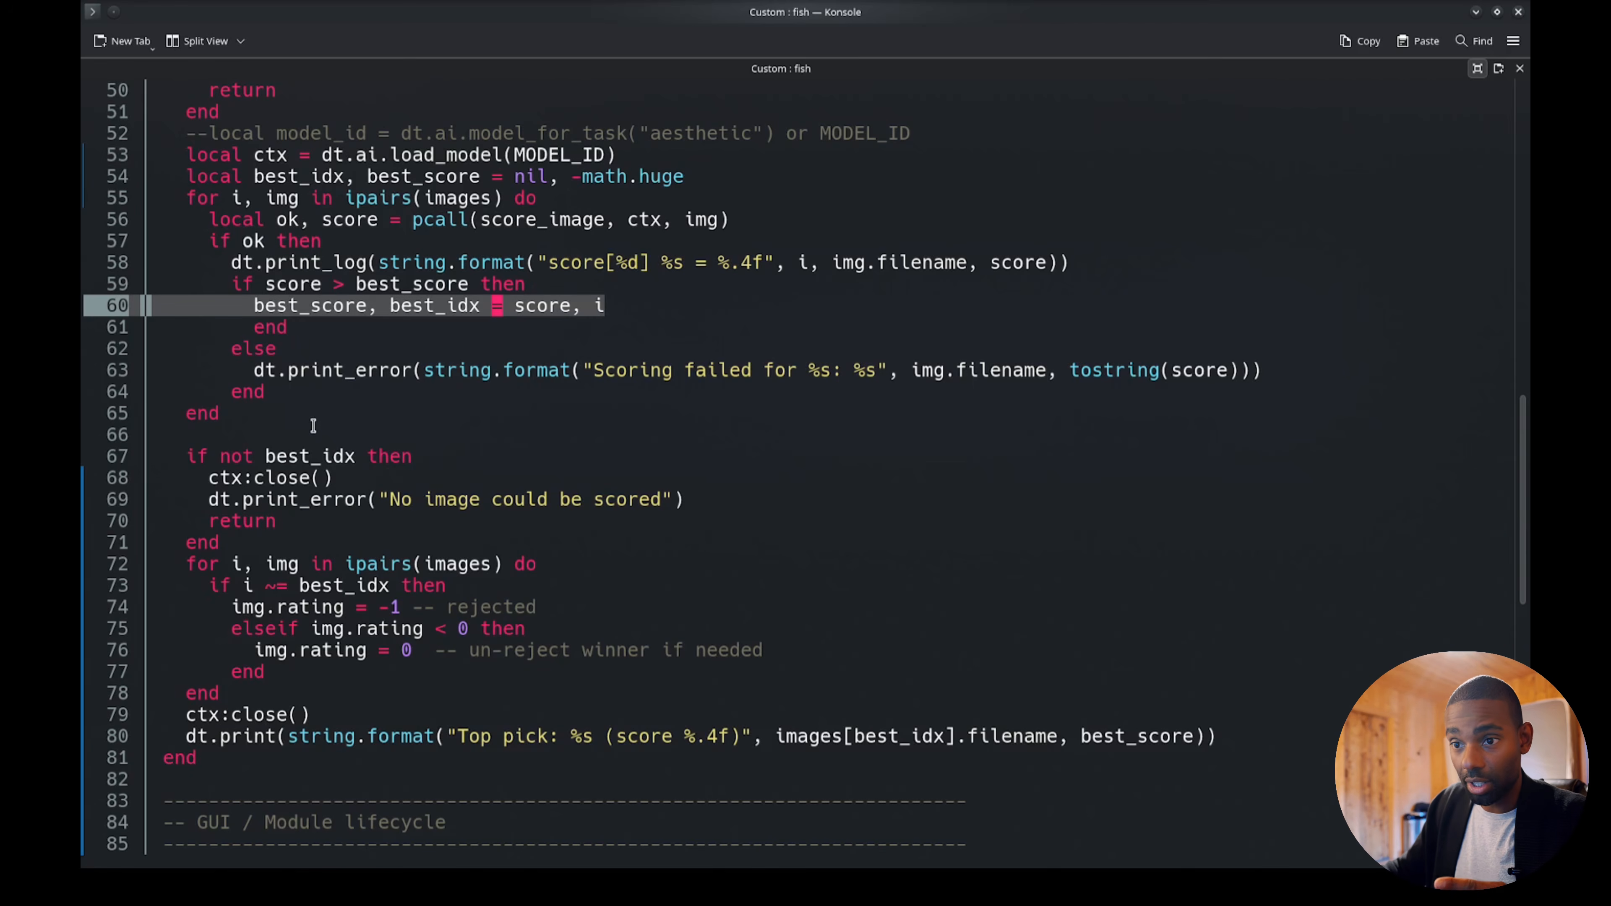
scroll(561, 398, "down", 3)
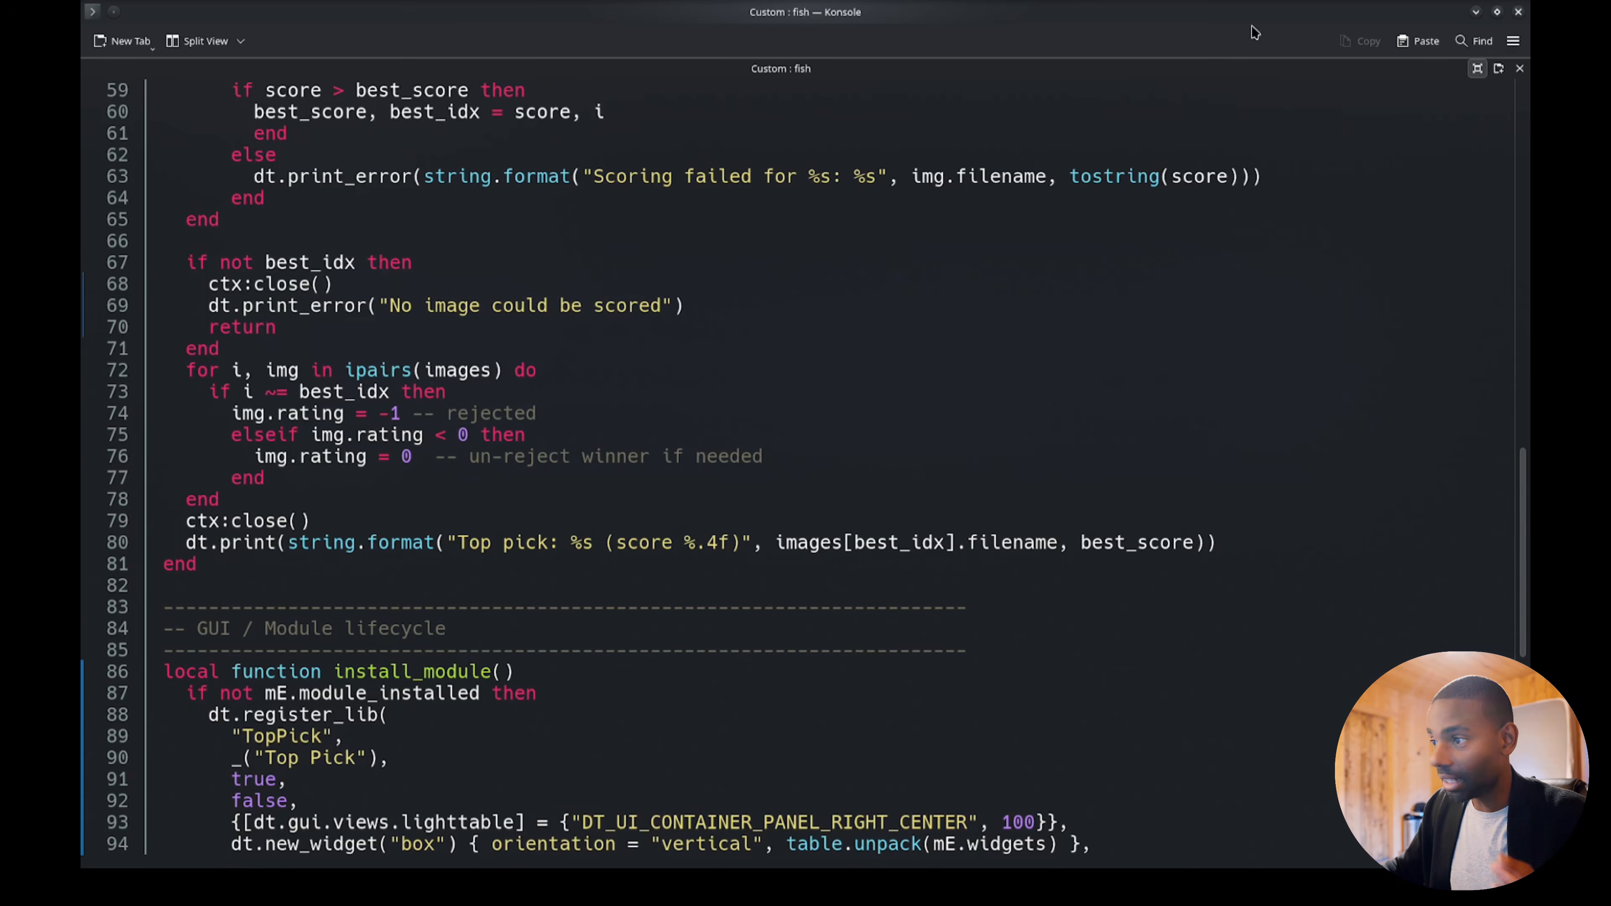
Switch to darktable and start the Top Pick script from the Custom scripts folder.
left_click(1476, 13)
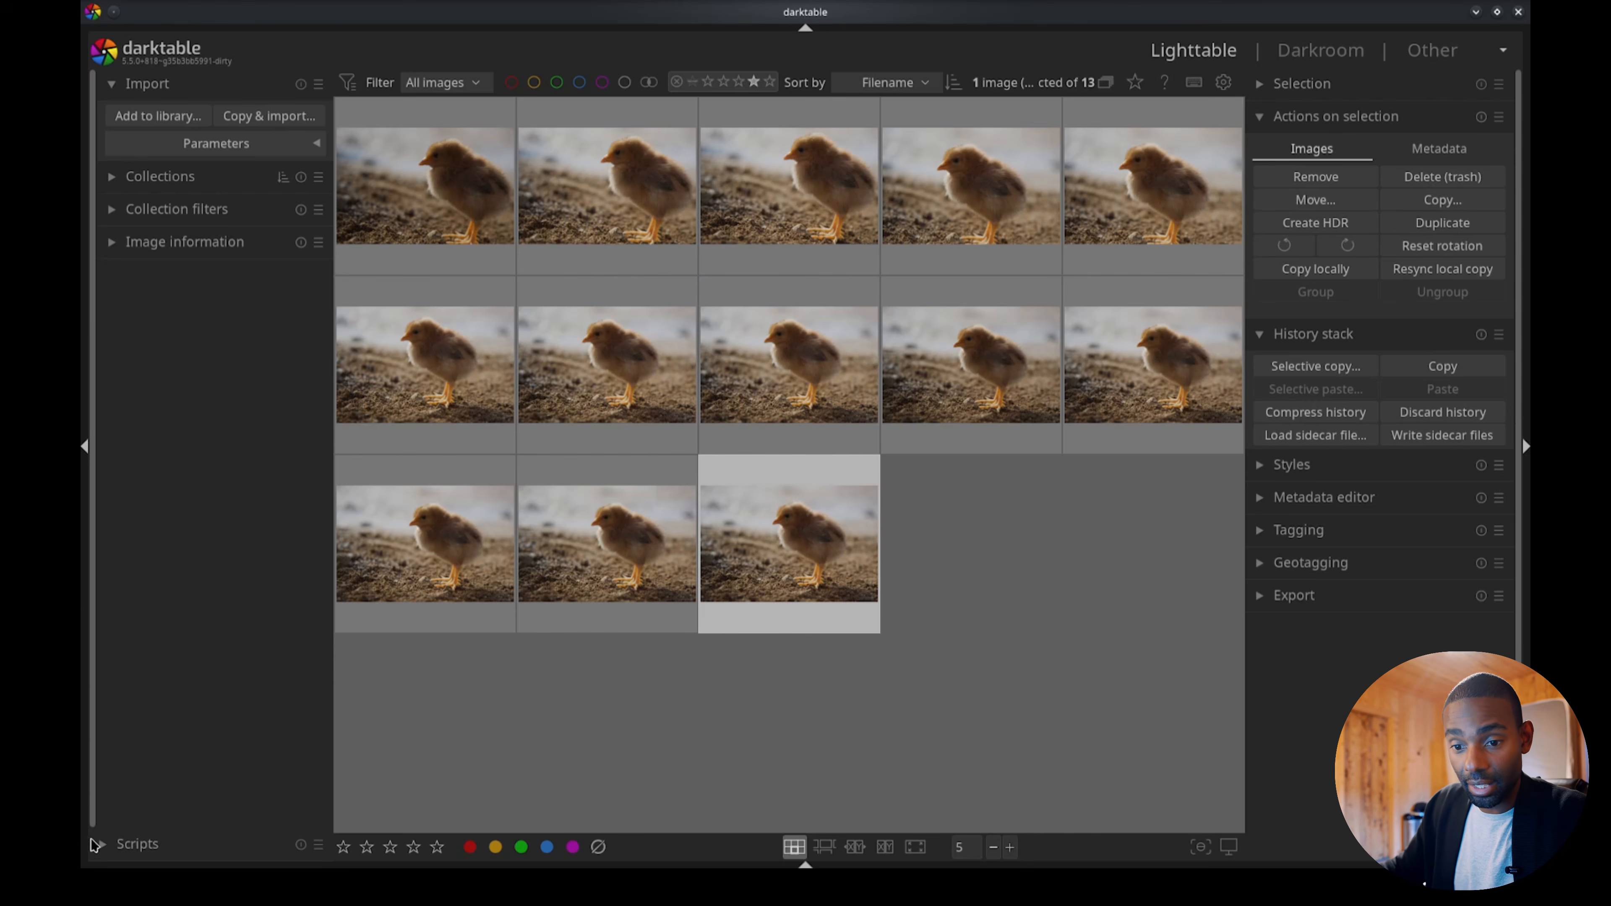
left_click(100, 845)
left_click(277, 414)
left_click(263, 447)
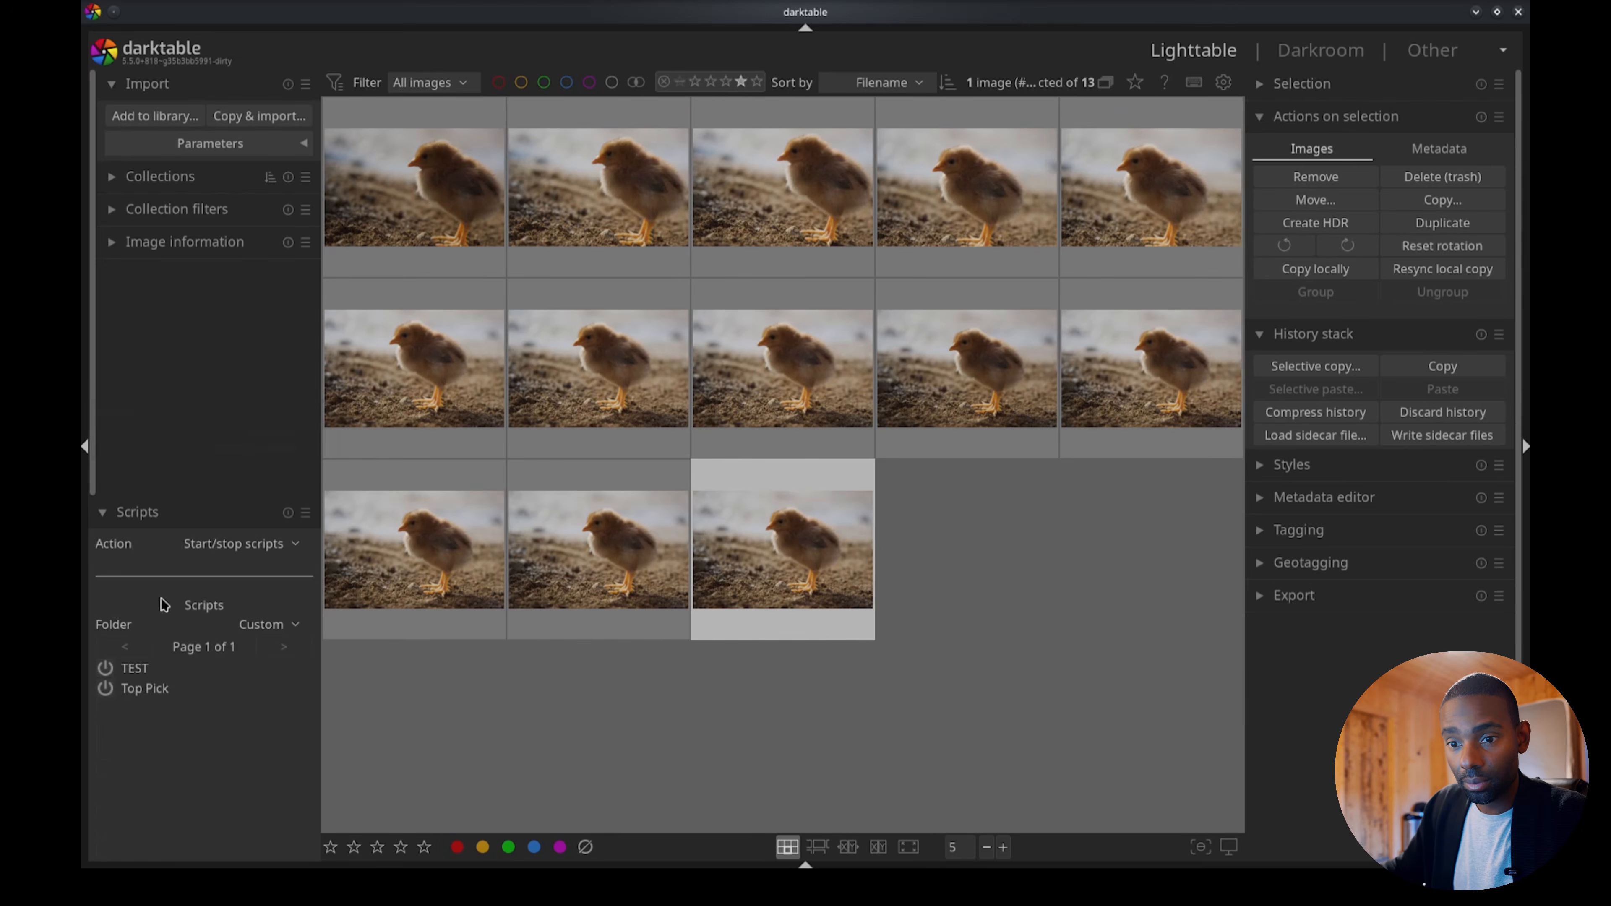
left_click(105, 689)
Select all images in the collection for Top Pick and check the script's debug output in Konsole.
key("ctrl+a")
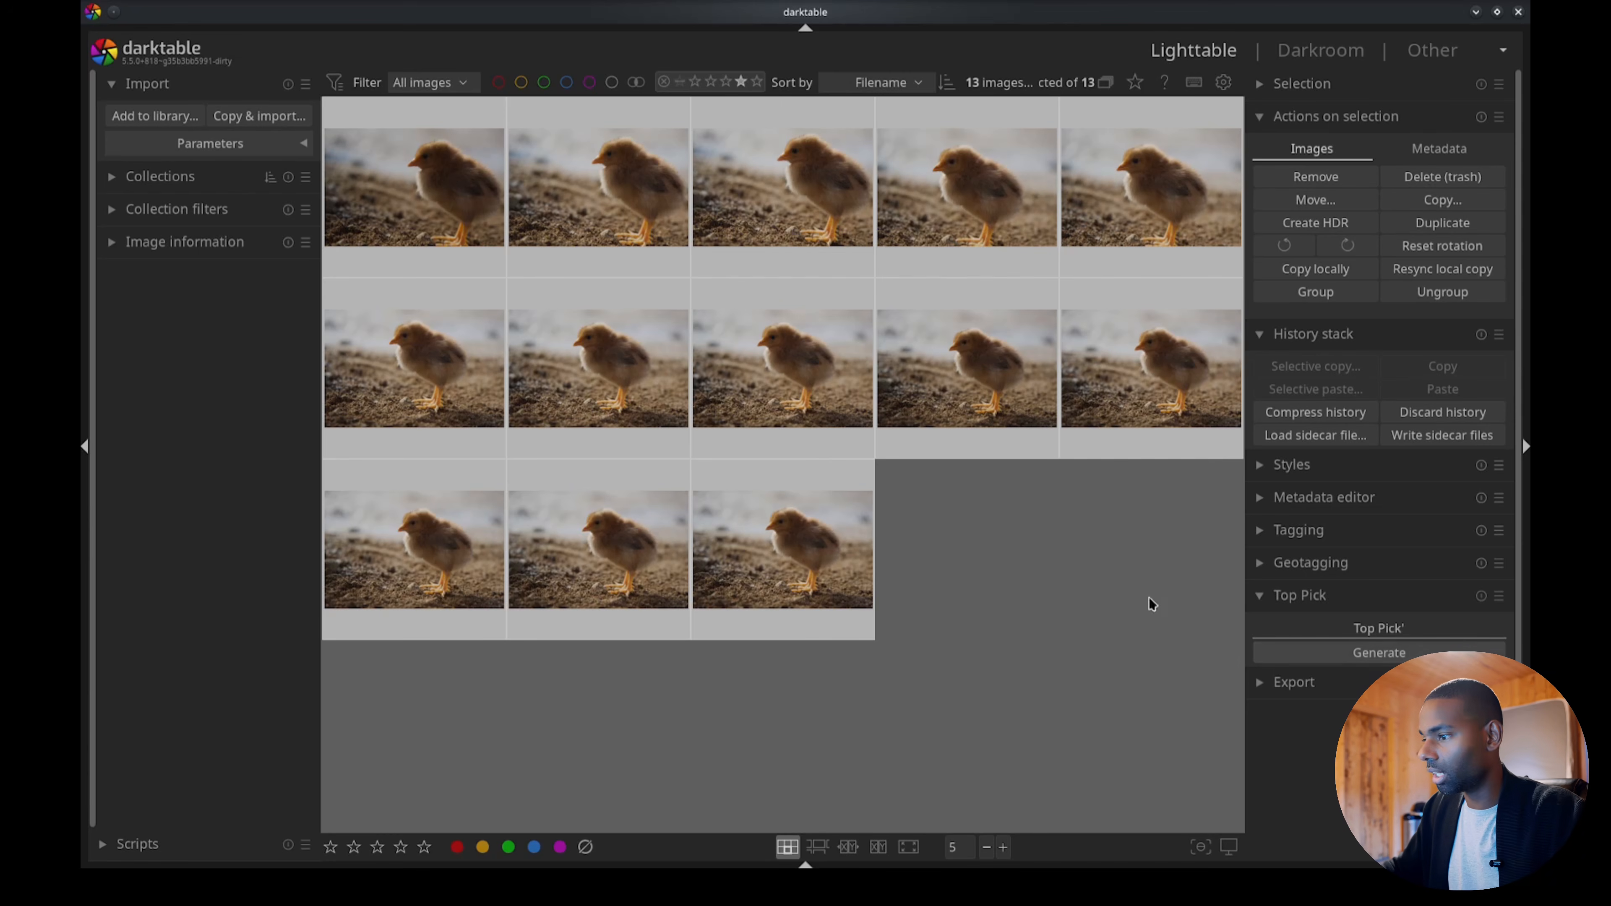
key("super")
left_click(1032, 583)
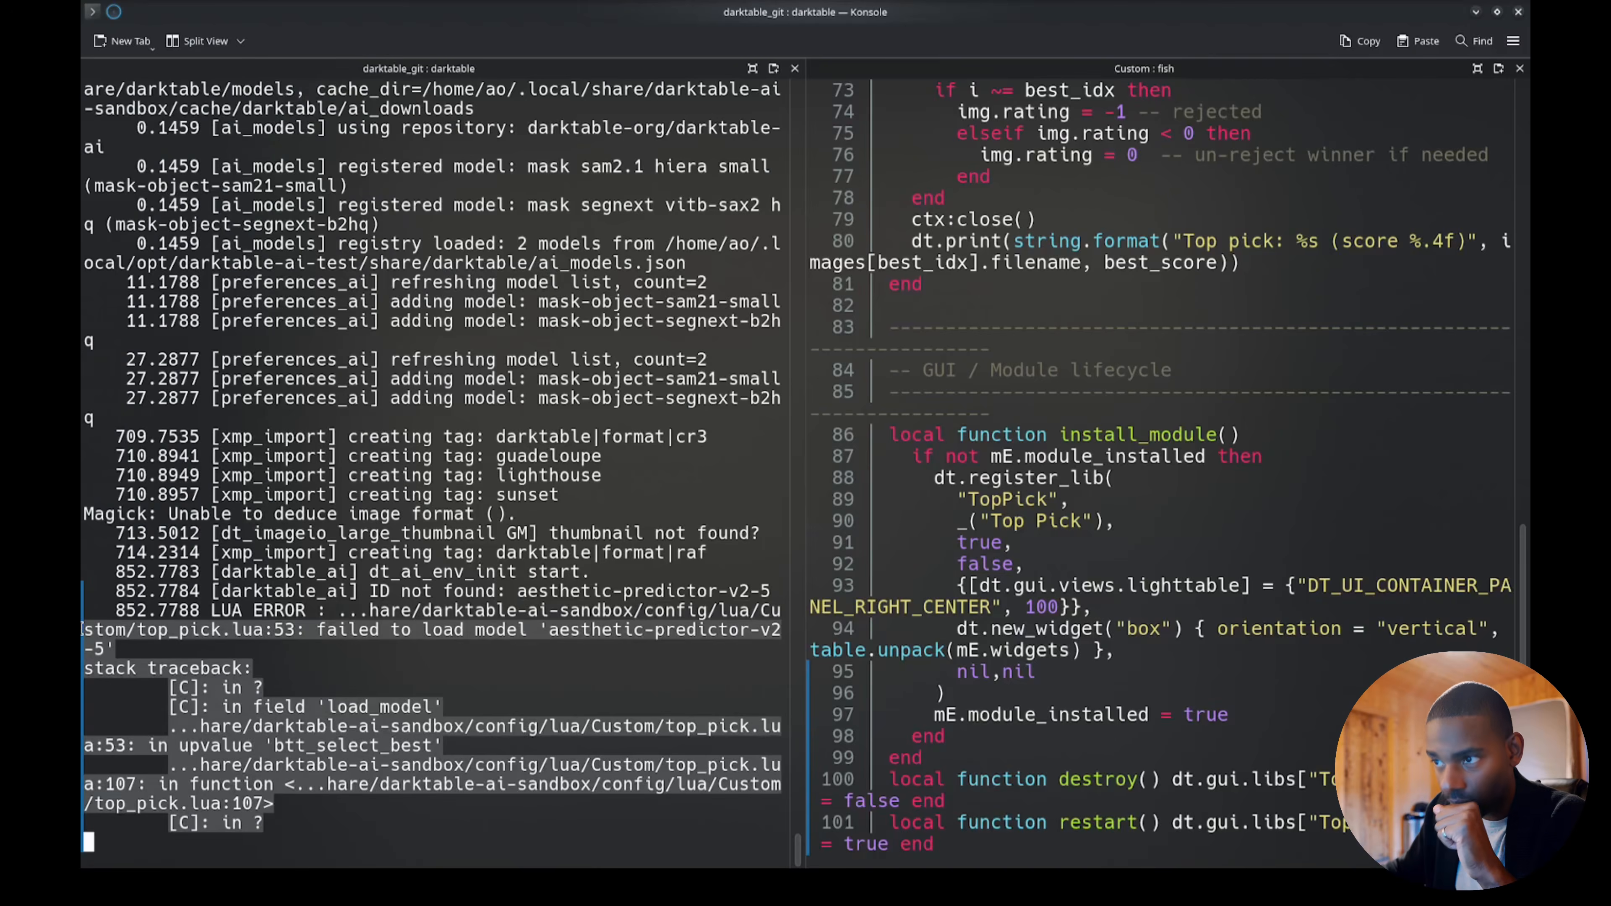
Return to darktable and recheck the AI preferences for the aesthetic predictor in the model list.
key("alt+Tab")
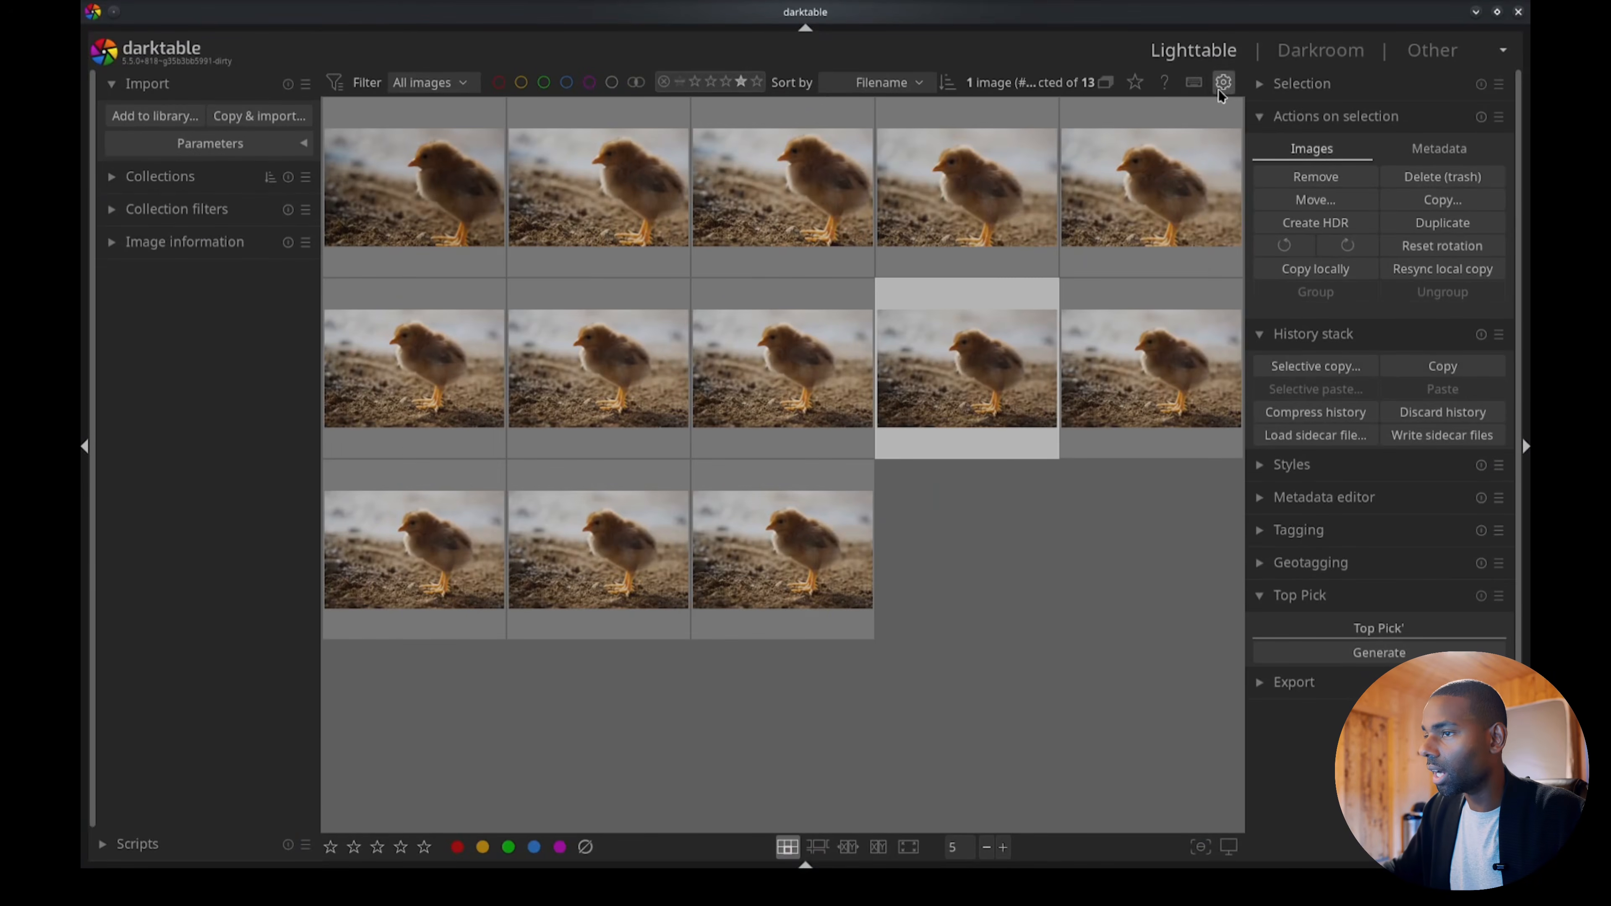
left_click(1222, 83)
left_click(415, 517)
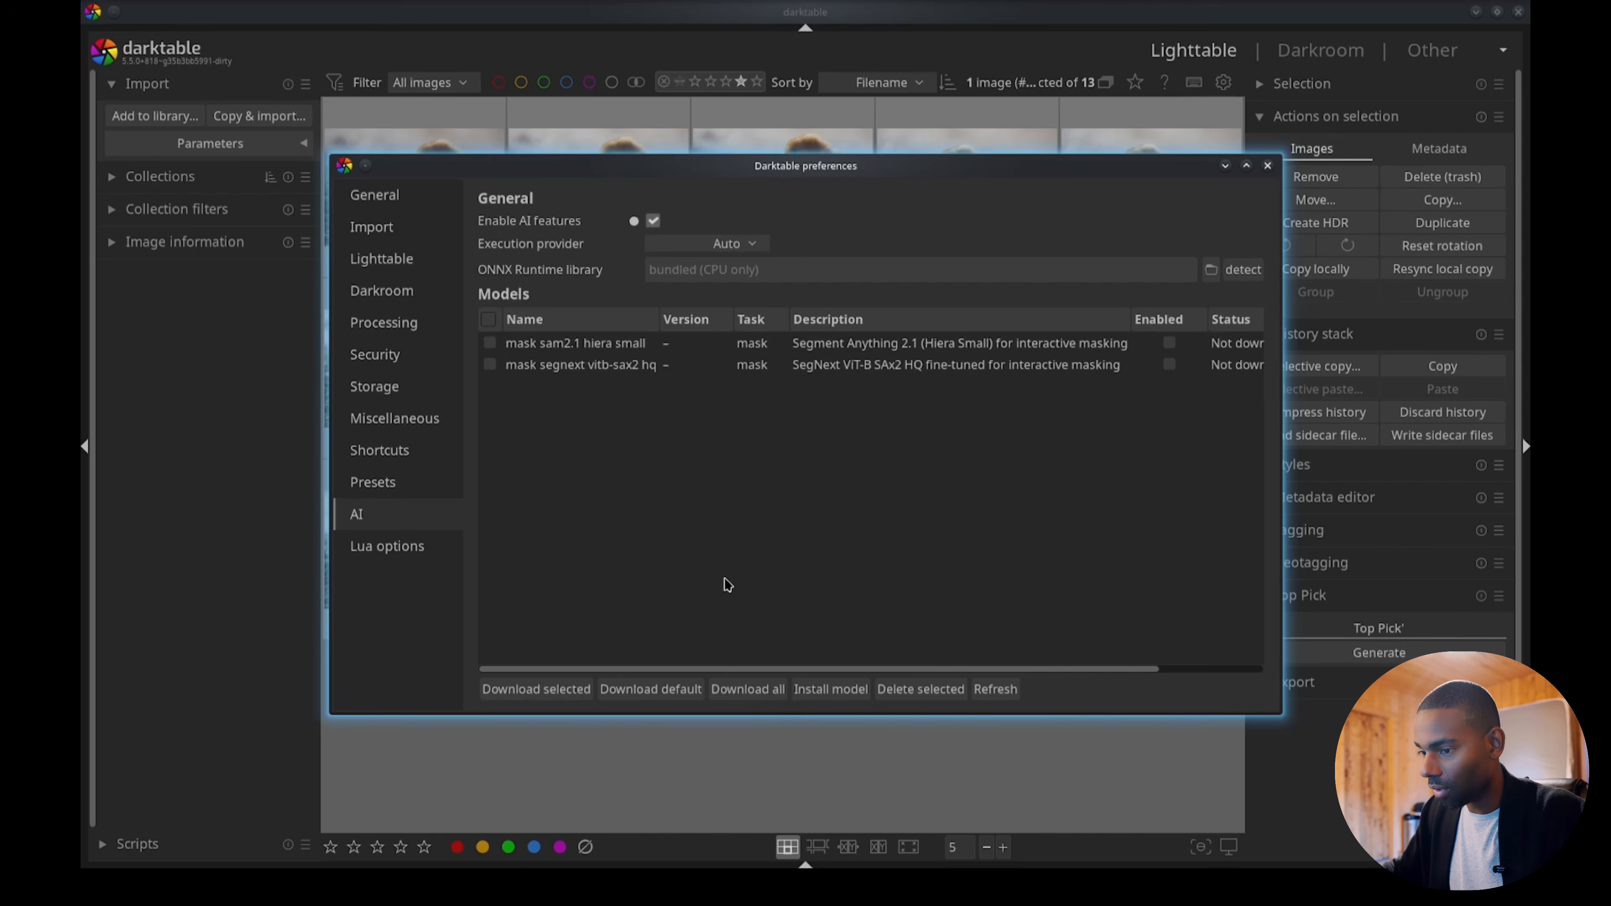
key("Escape")
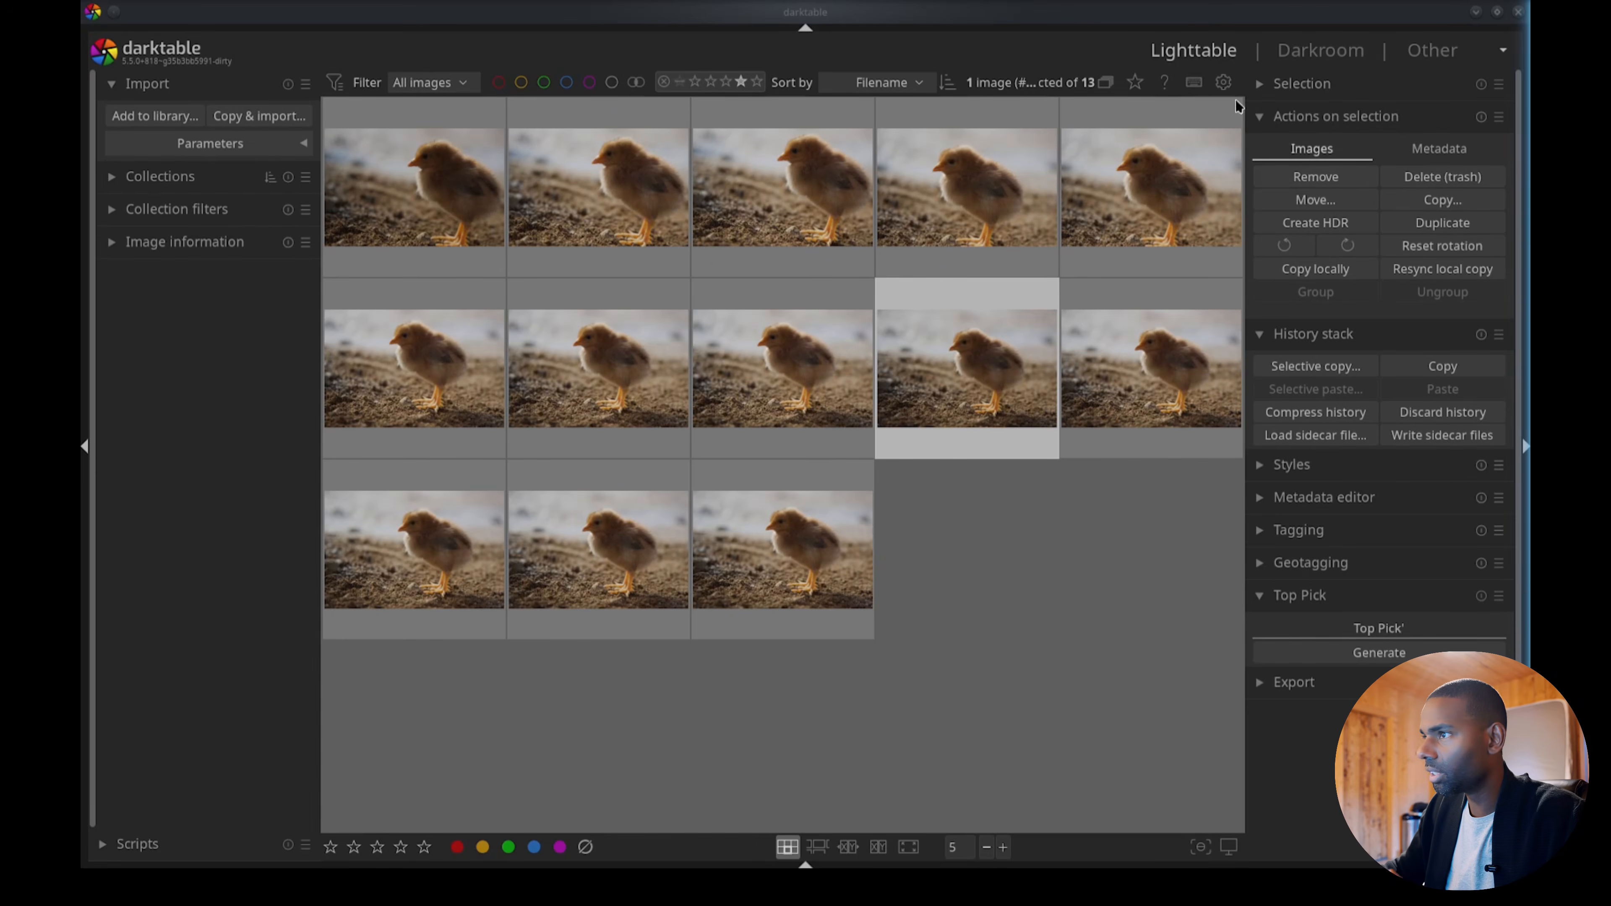
Review the AI preferences with the Aesthetic Predictor v2-5 entry in the model list and close the preferences.
left_click(1223, 84)
left_click(380, 515)
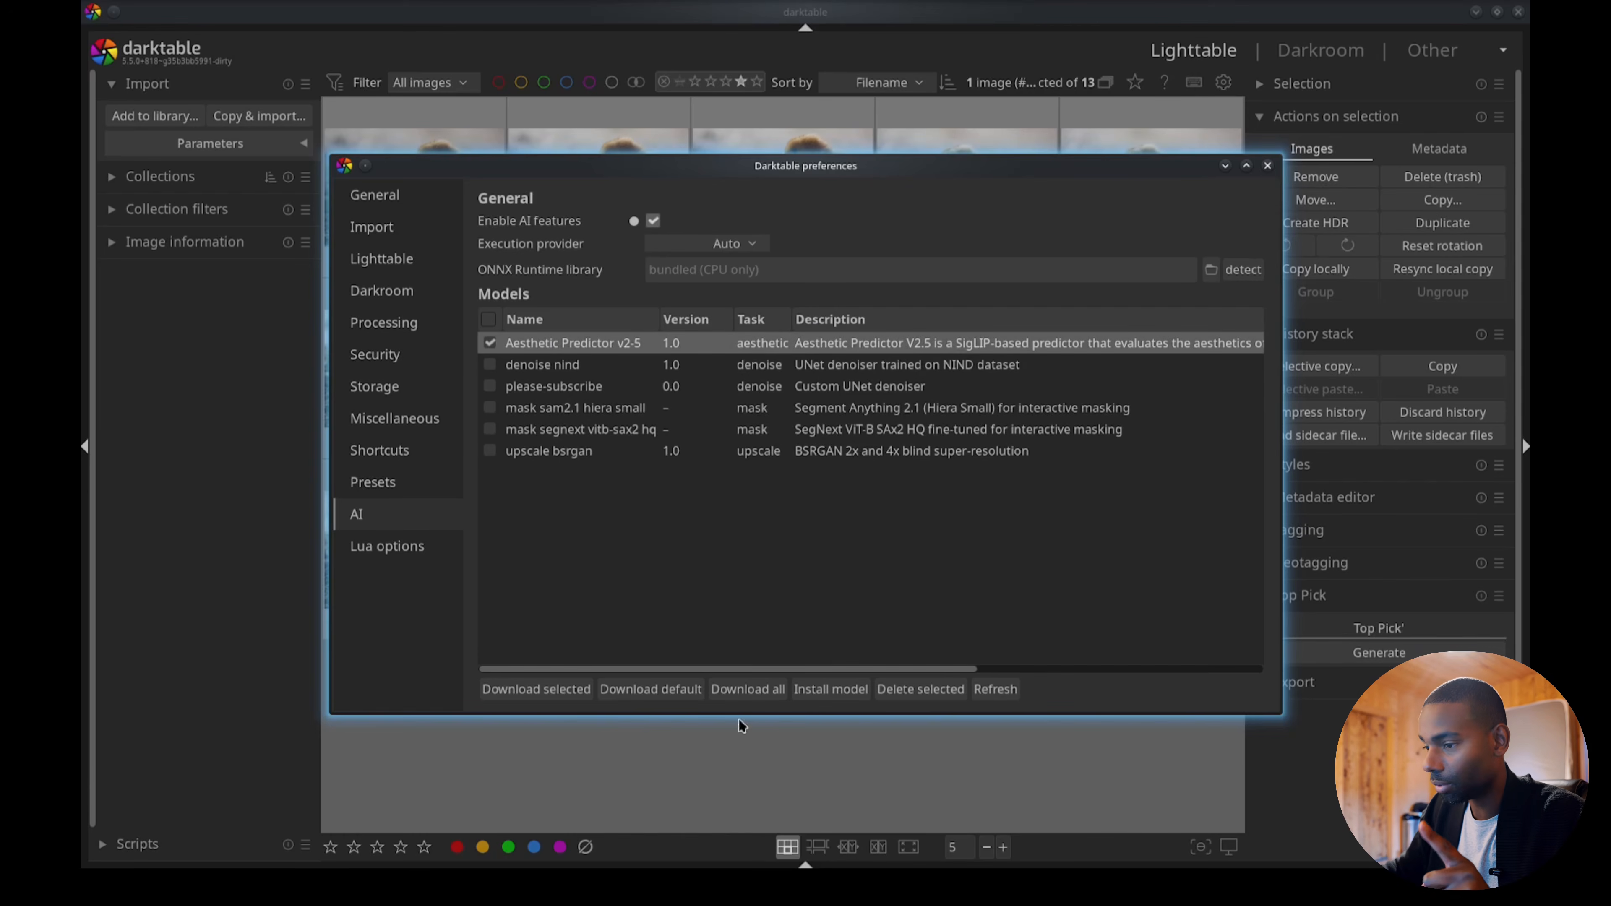
left_click(1268, 166)
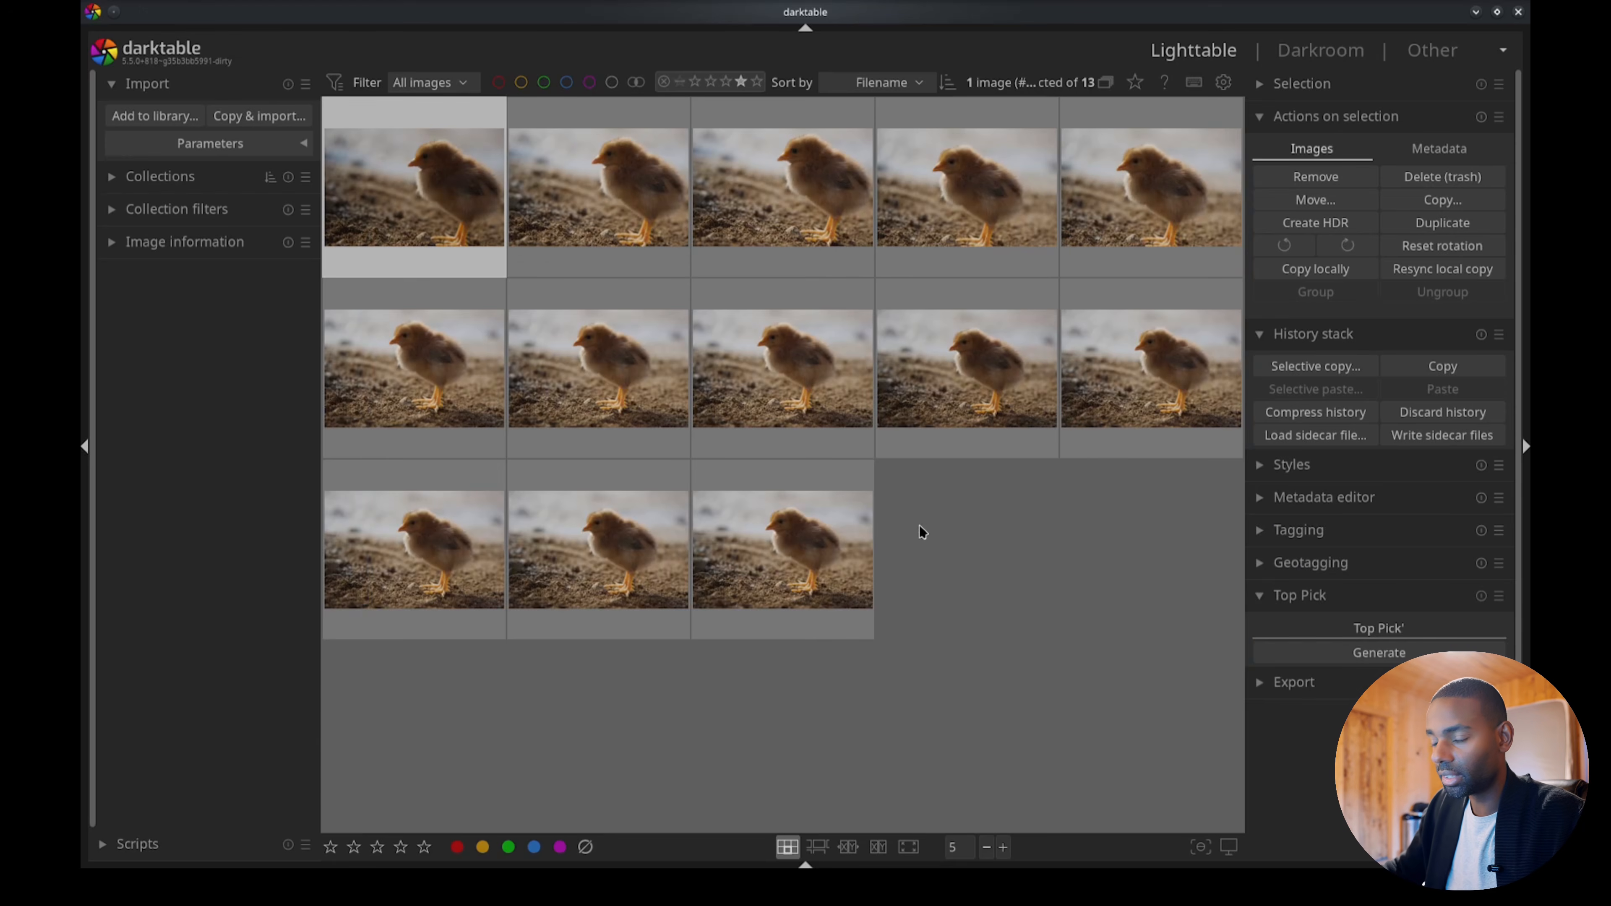
Select all the chick images in the filtered collection for Top Pick and check their aesthetic scores in Konsole.
key("ctrl+a")
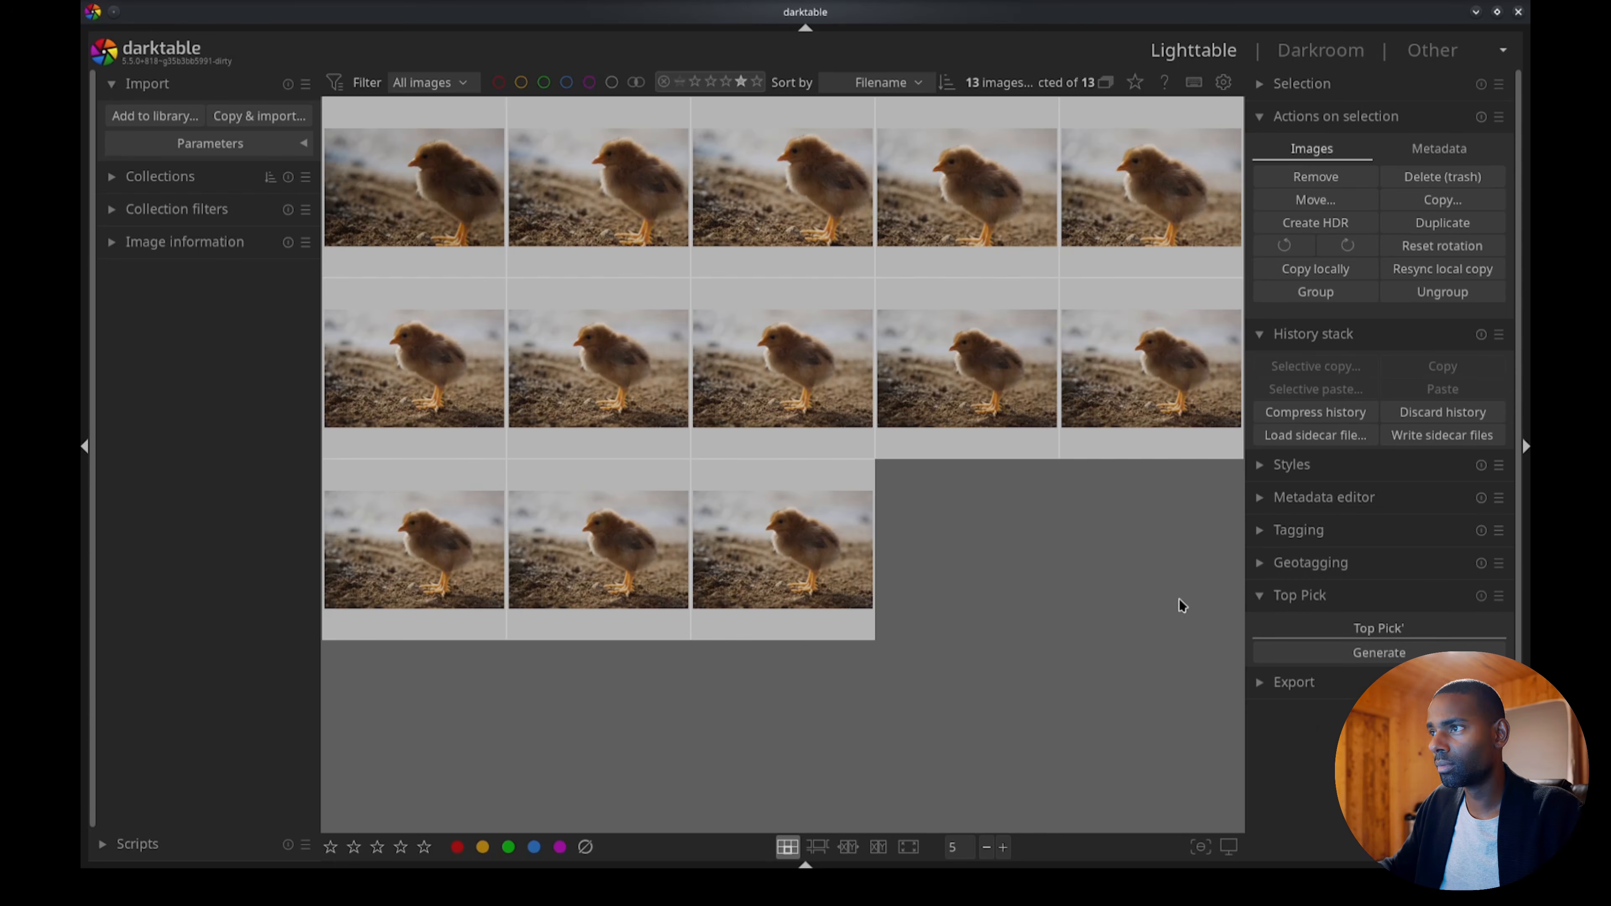
key("alt+Tab")
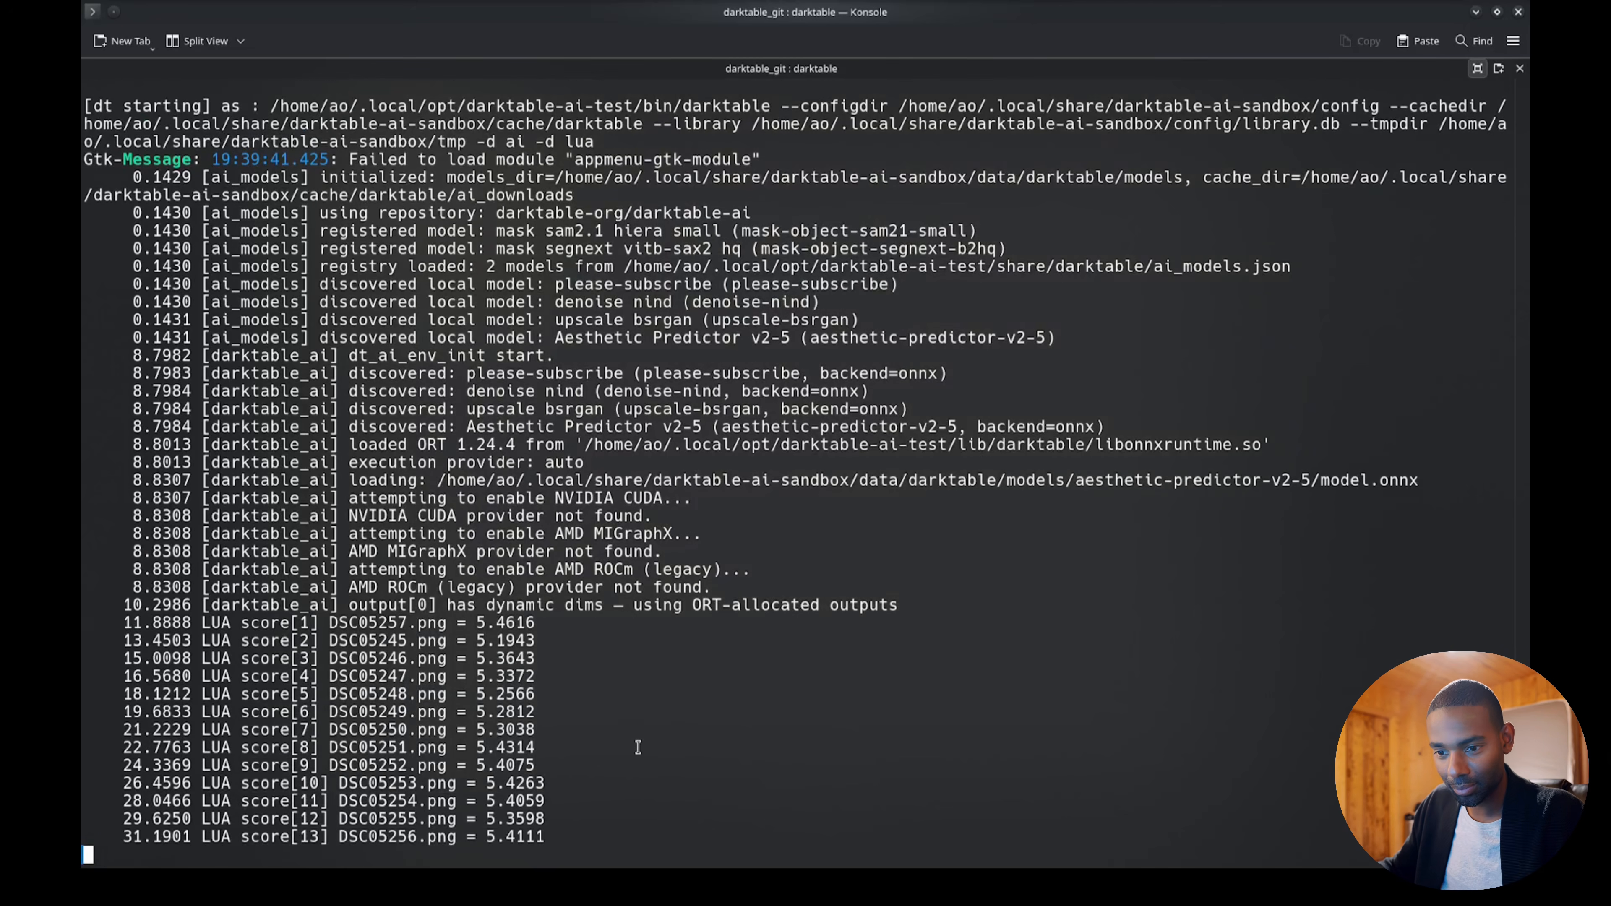
key("alt+Tab")
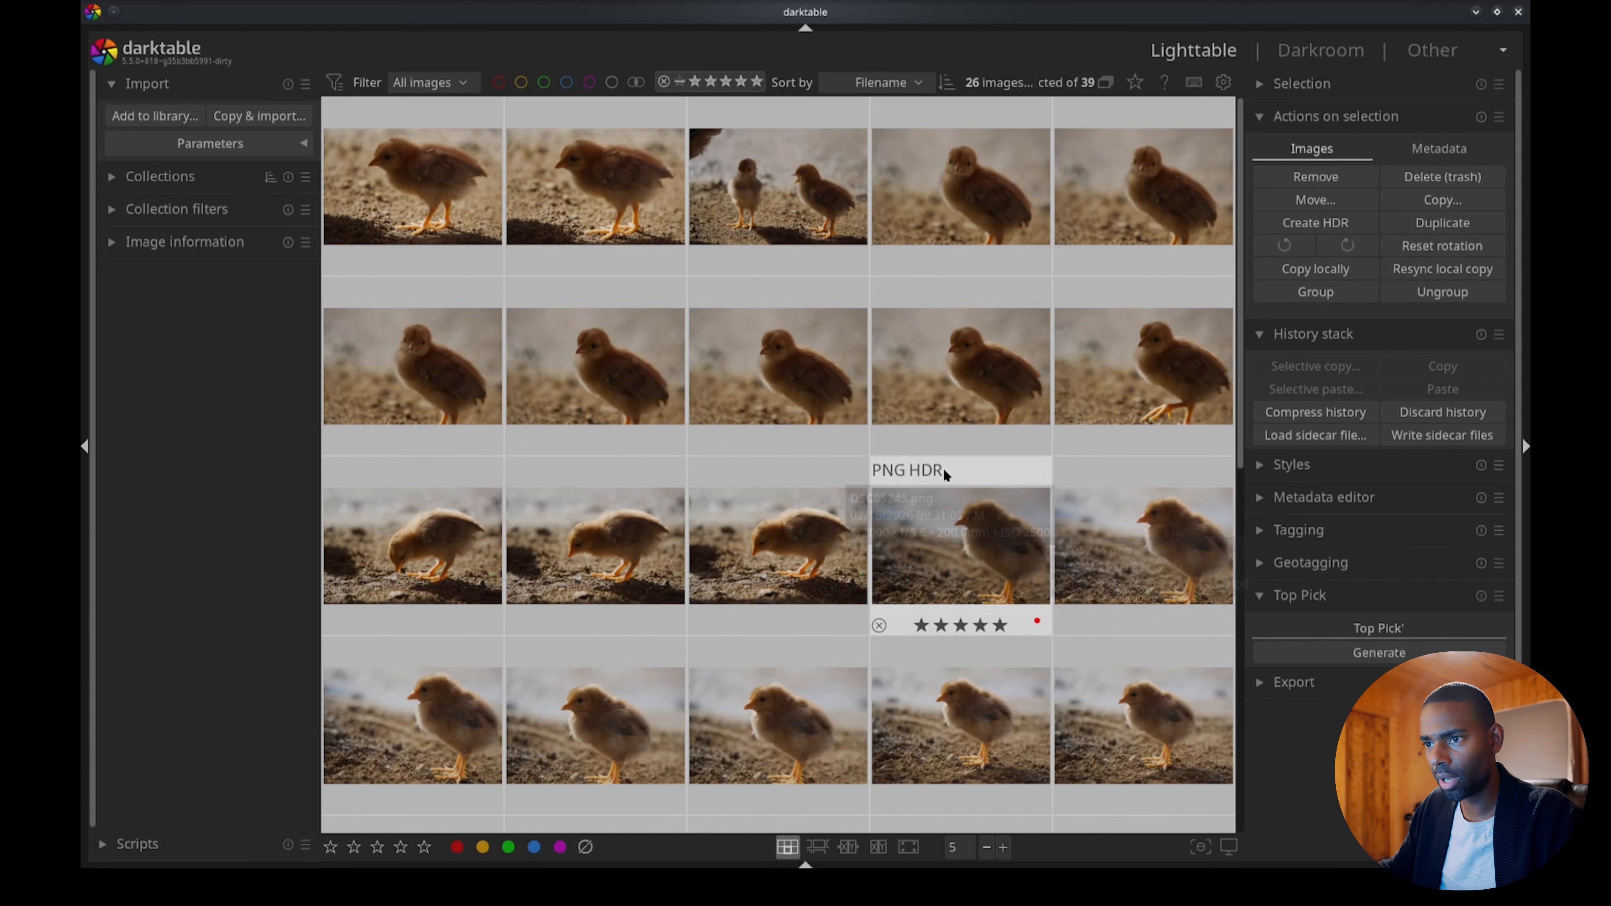
Generate a Top Pick for the larger image selection, check the scoring log in Konsole and return to darktable.
left_click(1274, 648)
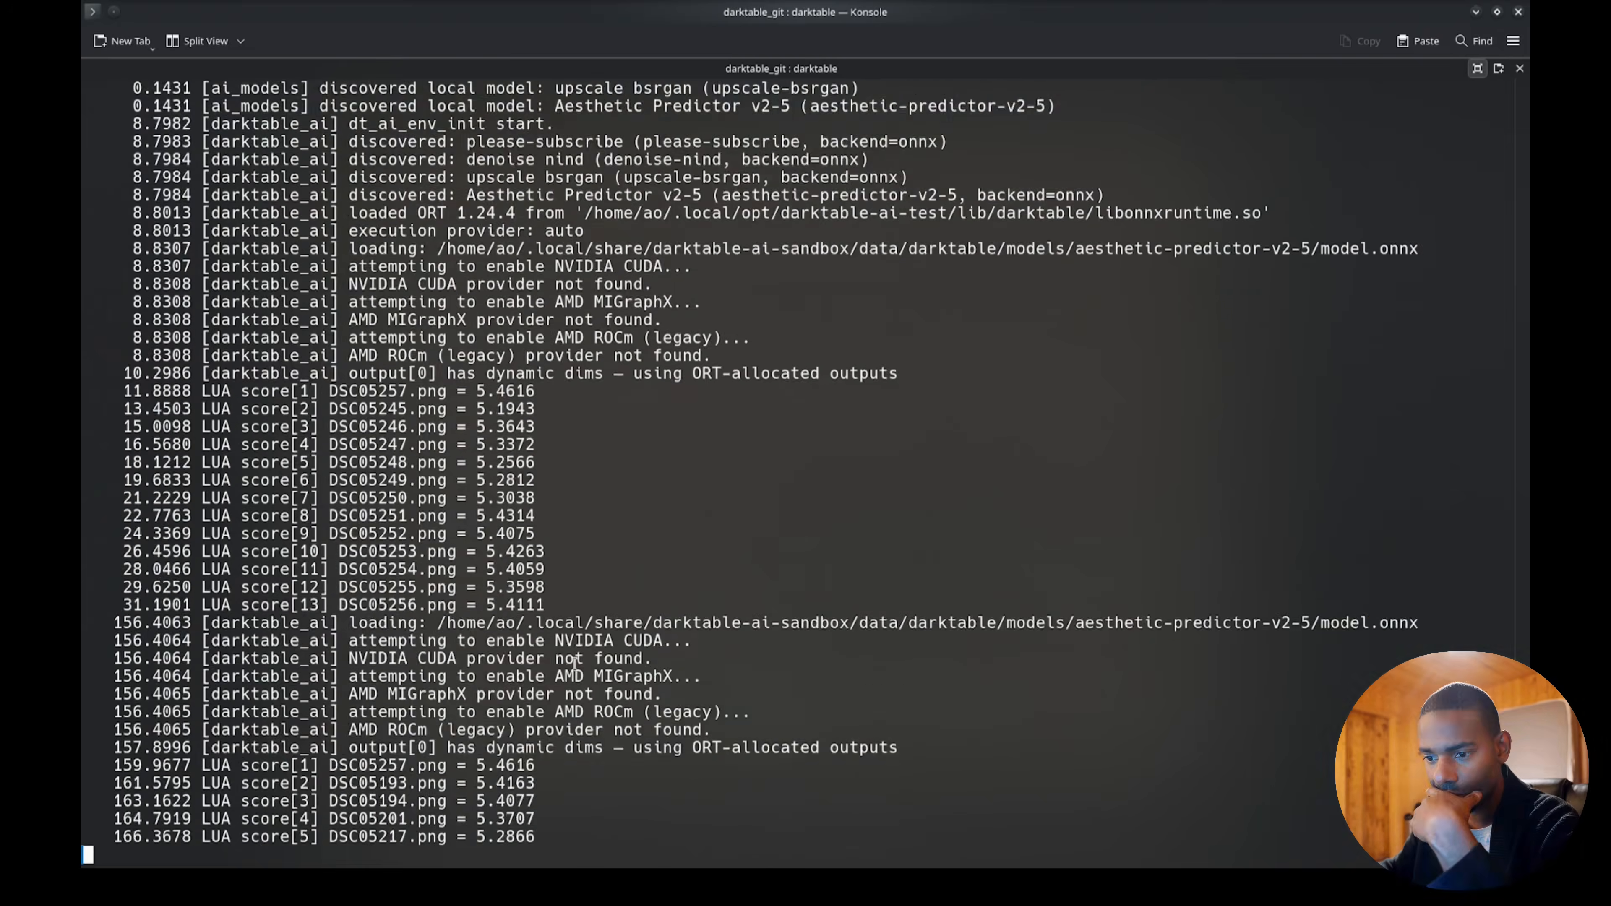
key("super+w")
left_click(830, 527)
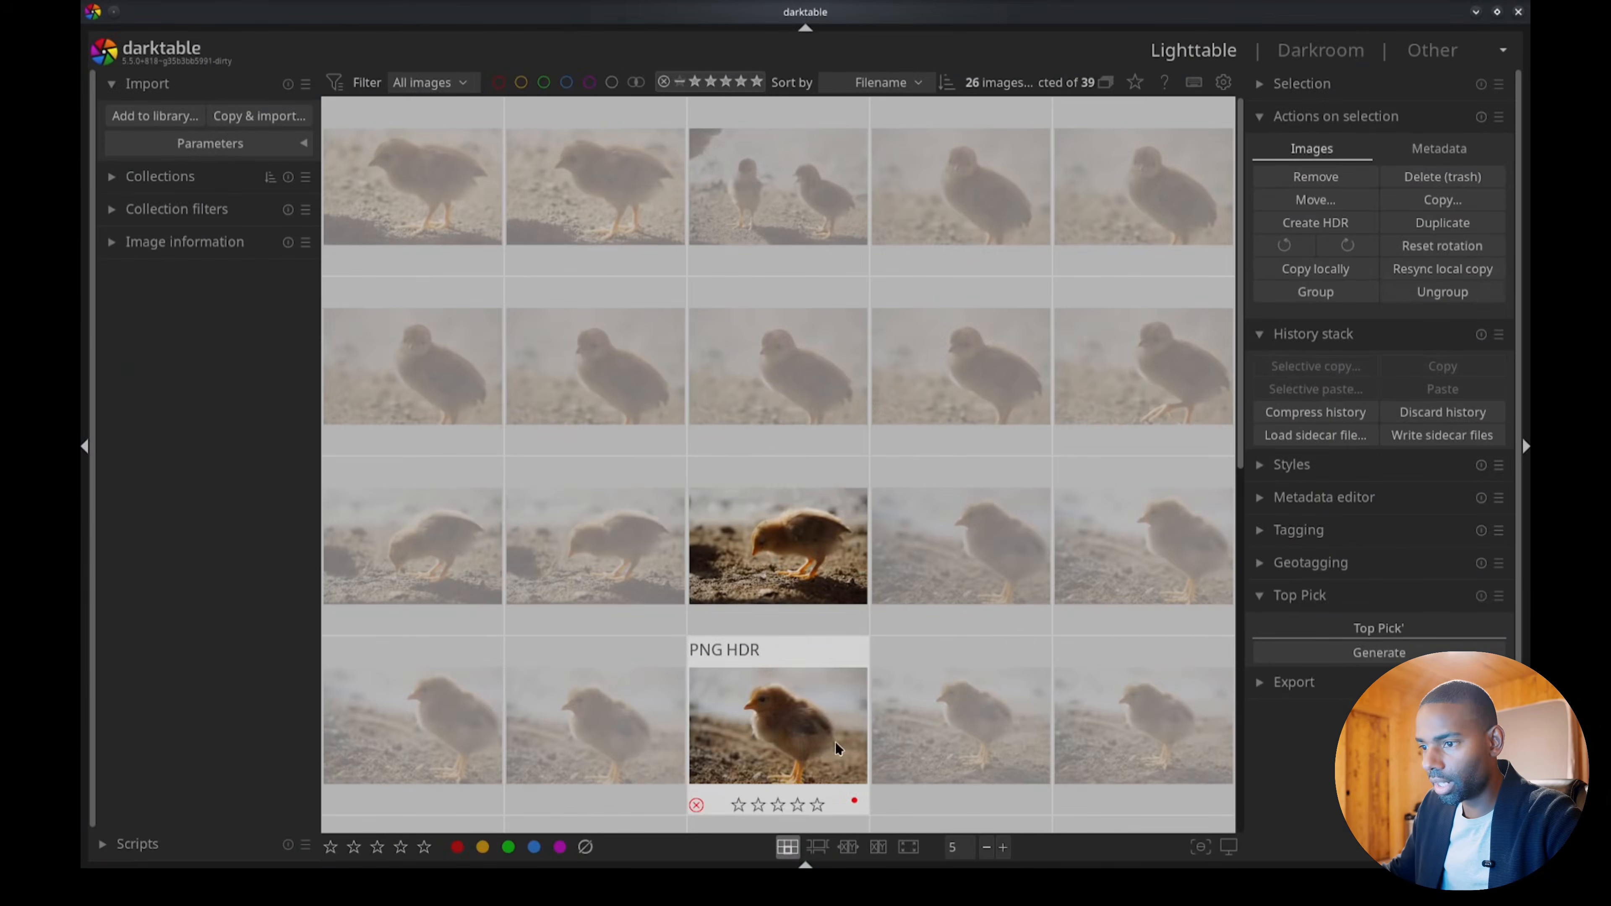